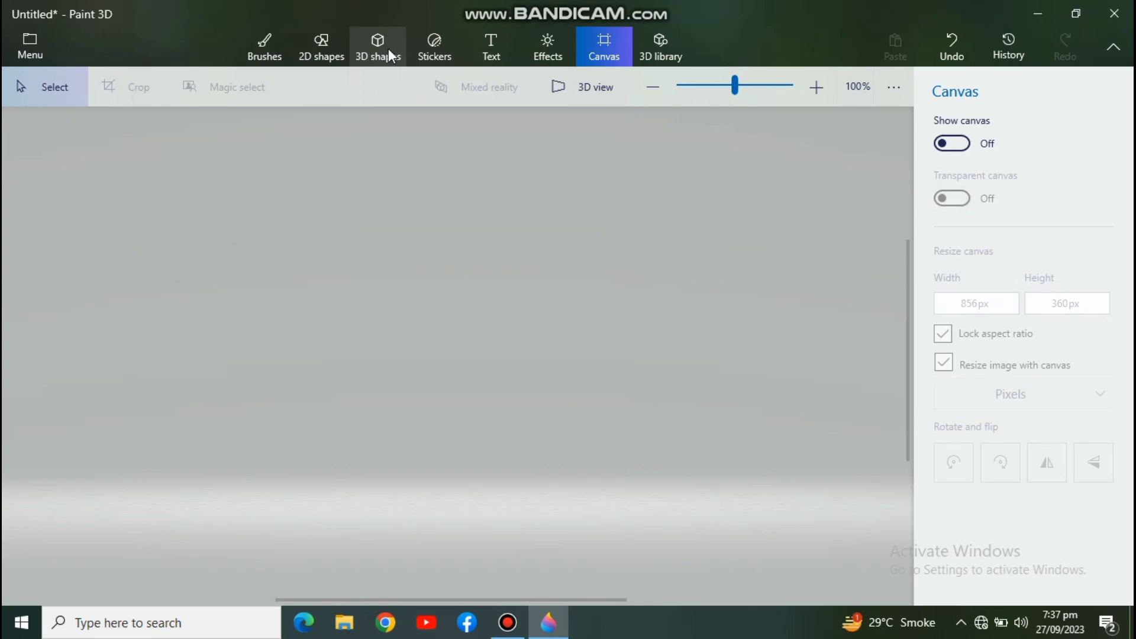
# Add a 3D cube in matte blue and move it to the middle of the workspace.
pyautogui.click(386, 49)
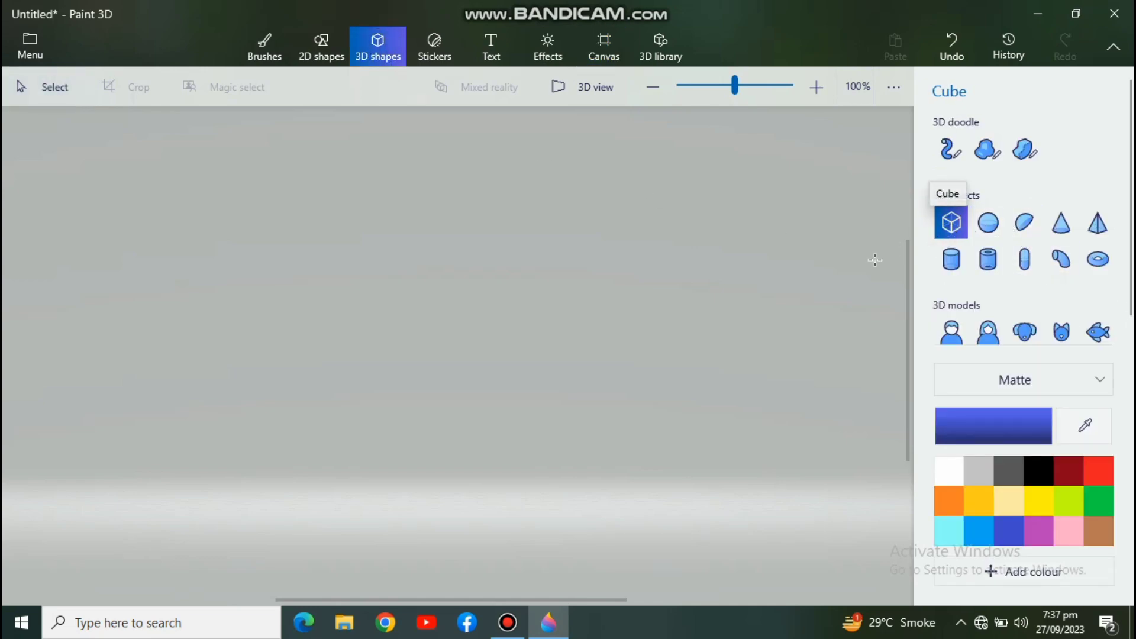
pyautogui.click(412, 260)
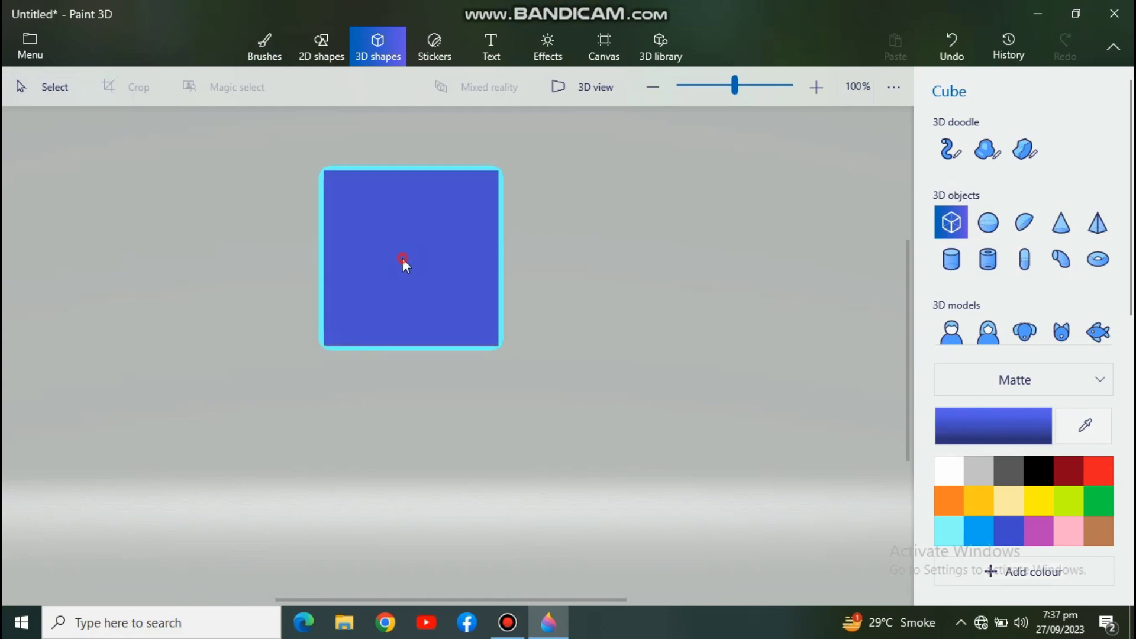
pyautogui.click(410, 272)
pyautogui.click(409, 243)
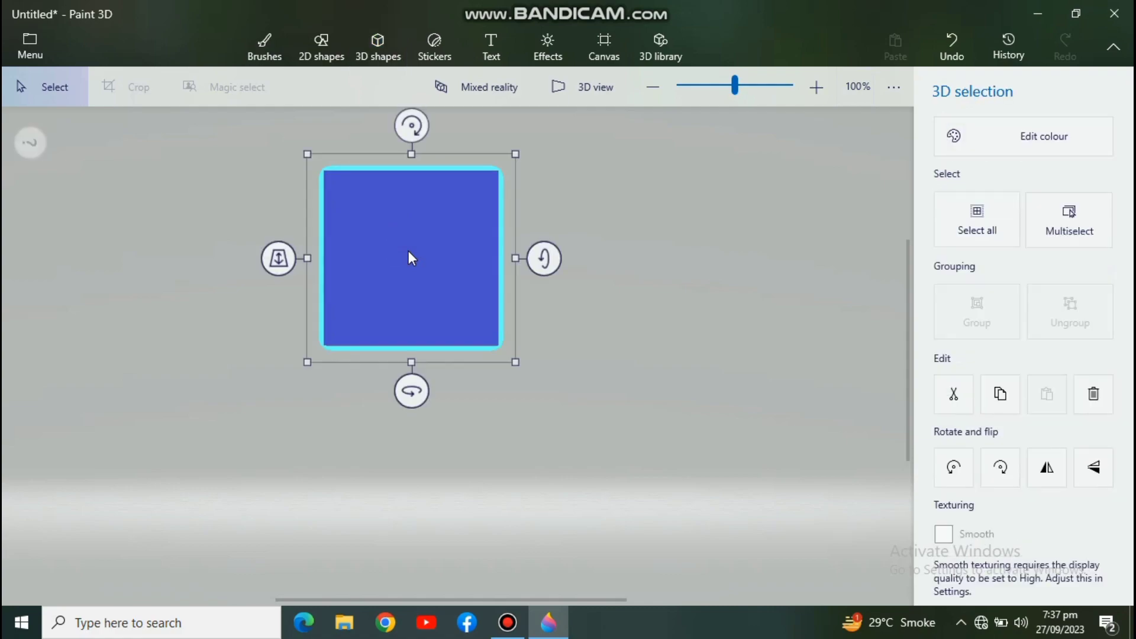
pyautogui.moveTo(418, 263); pyautogui.dragTo(465, 356)
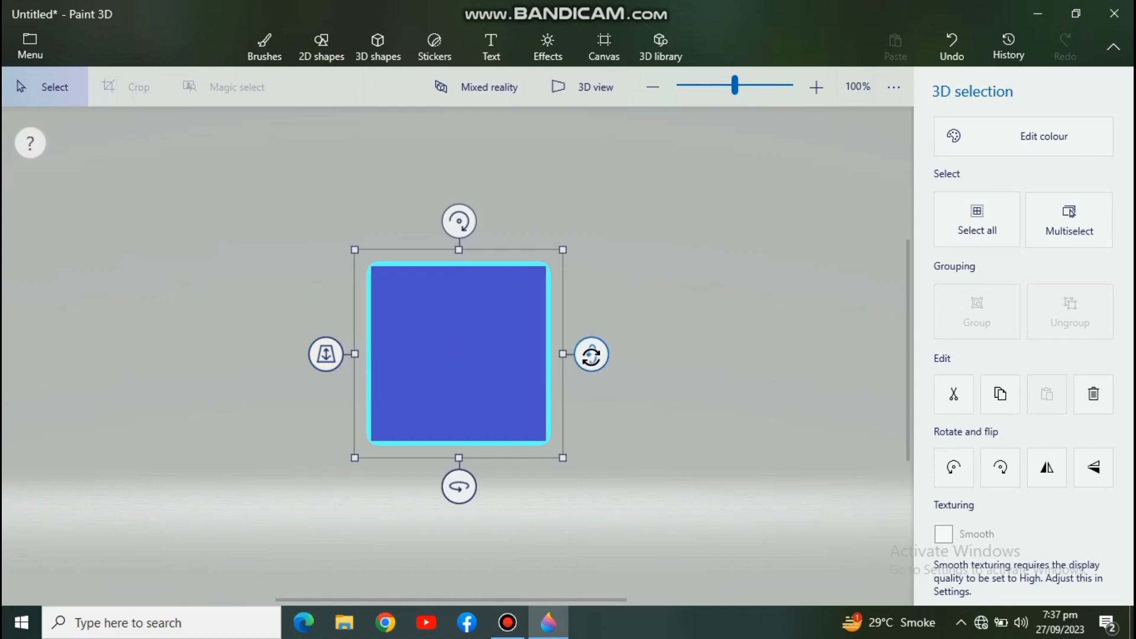
# Rotate the cube about its horizontal and vertical axes to examine its sides, return it to the front view and deselect it.
pyautogui.moveTo(591, 355)
pyautogui.mouseDown()
pyautogui.moveTo(591, 294)
pyautogui.moveTo(574, 405)
pyautogui.moveTo(592, 355)
pyautogui.mouseUp()
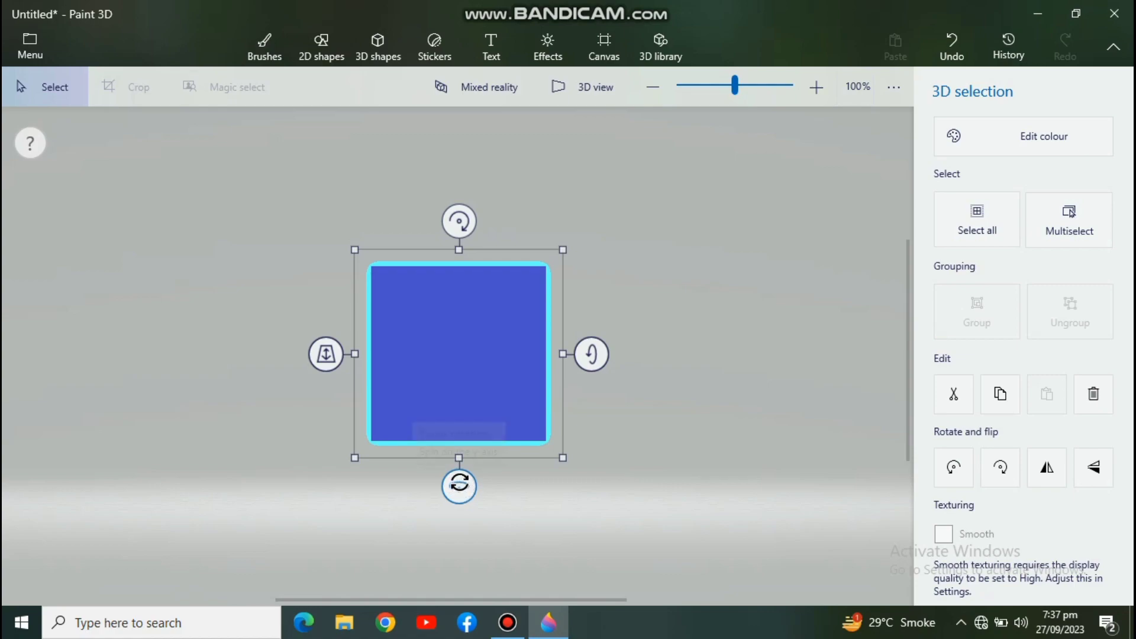
pyautogui.moveTo(461, 486)
pyautogui.mouseDown()
pyautogui.moveTo(490, 482)
pyautogui.moveTo(391, 486)
pyautogui.moveTo(514, 485)
pyautogui.moveTo(443, 485)
pyautogui.moveTo(461, 485)
pyautogui.mouseUp()
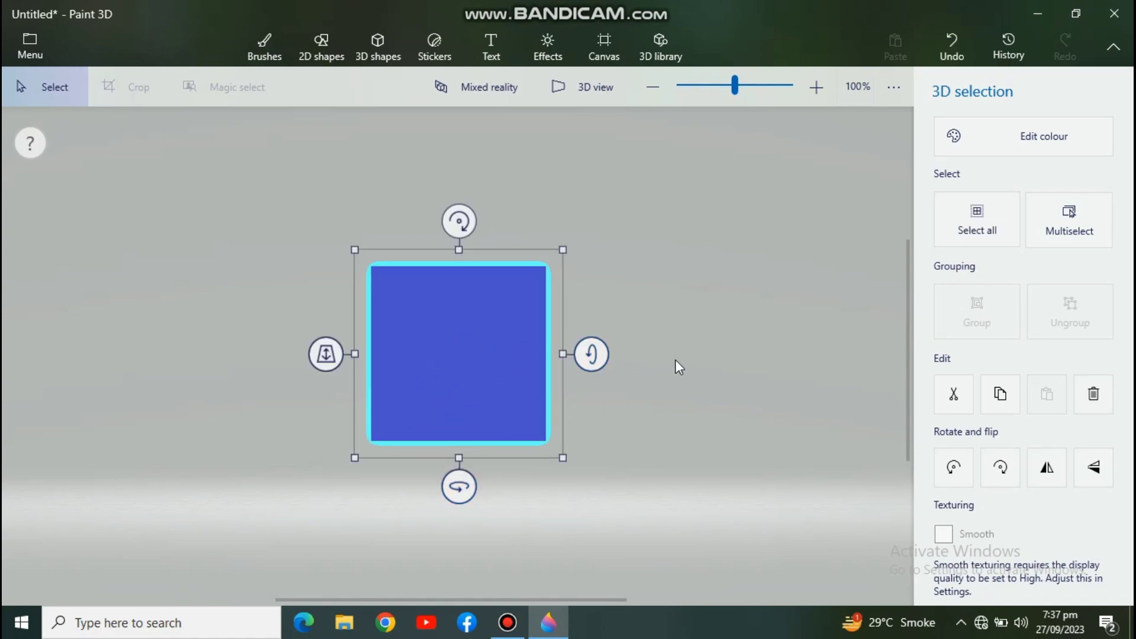
pyautogui.click(714, 348)
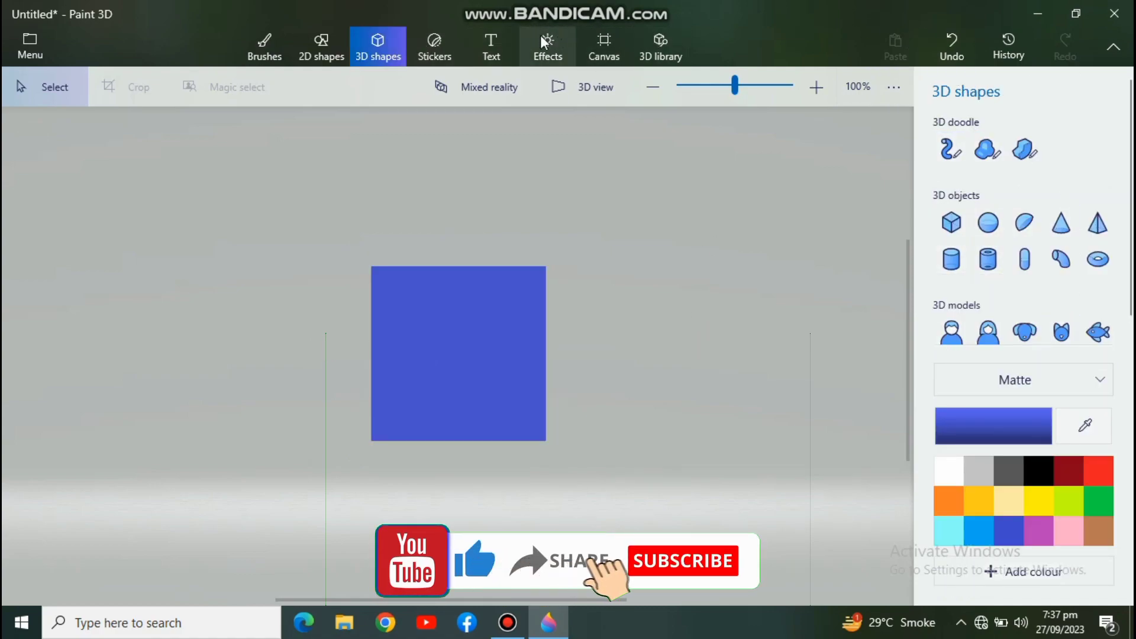
# Apply a heart sticker to the cube's front face, shrunk to fit inside the face and centred on it.
pyautogui.click(435, 42)
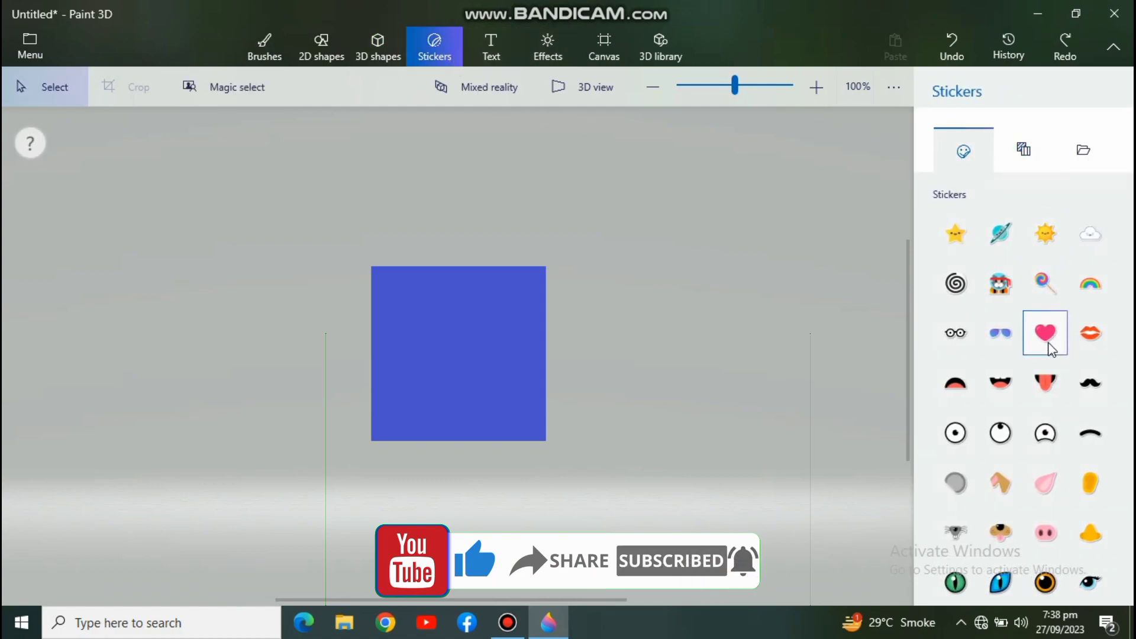
pyautogui.click(1045, 334)
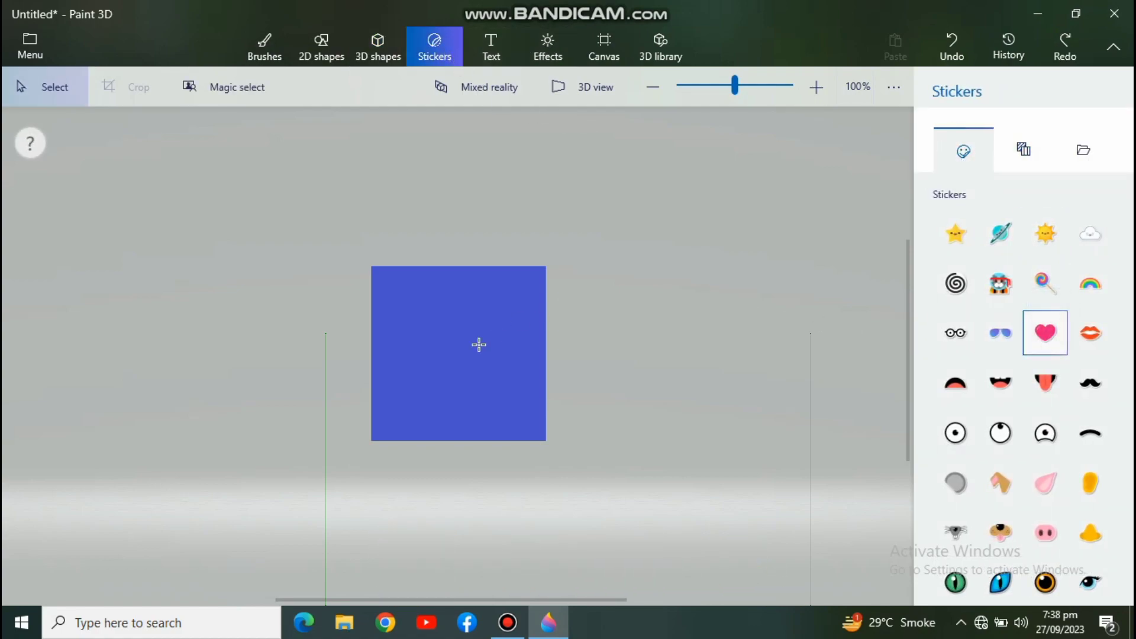
pyautogui.click(446, 334)
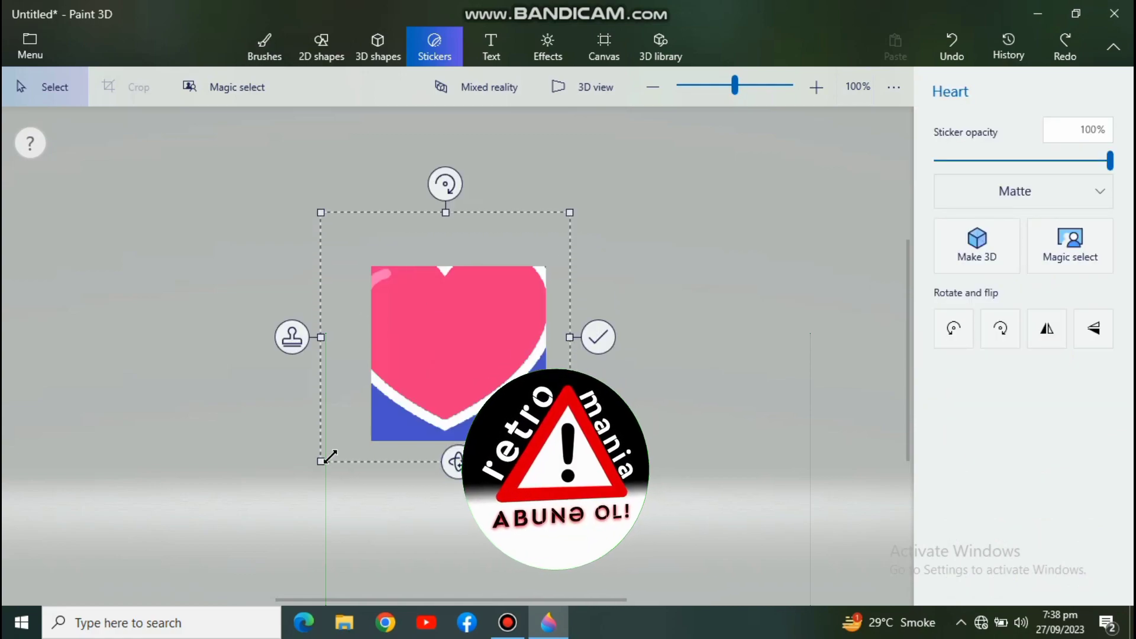
pyautogui.moveTo(322, 456); pyautogui.dragTo(452, 335)
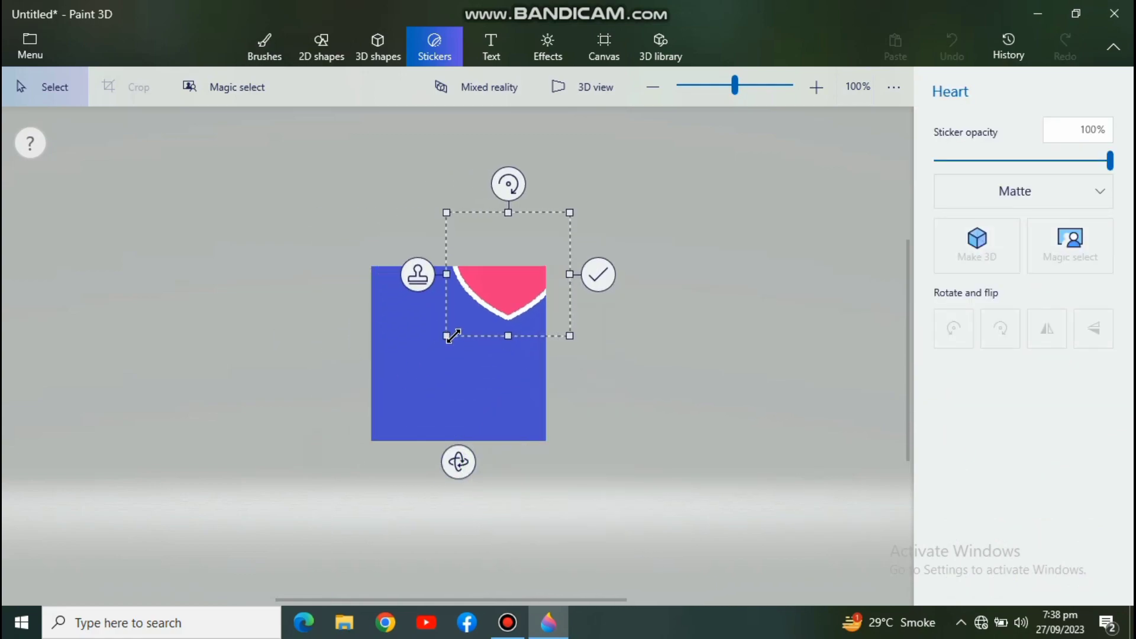
pyautogui.moveTo(505, 300); pyautogui.dragTo(464, 369)
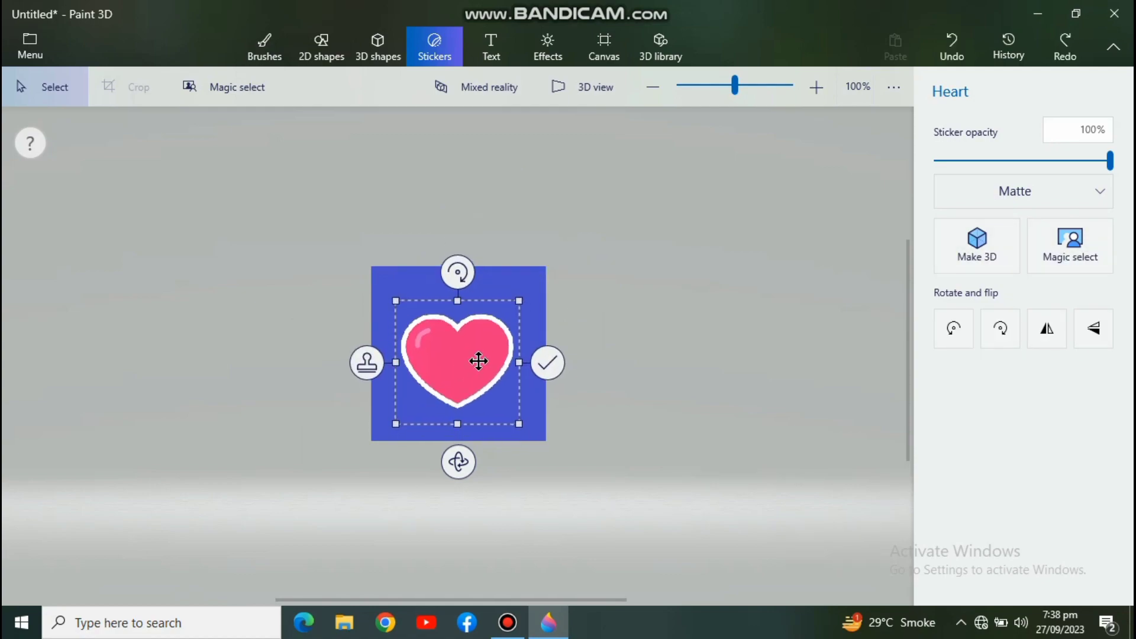
pyautogui.click(549, 364)
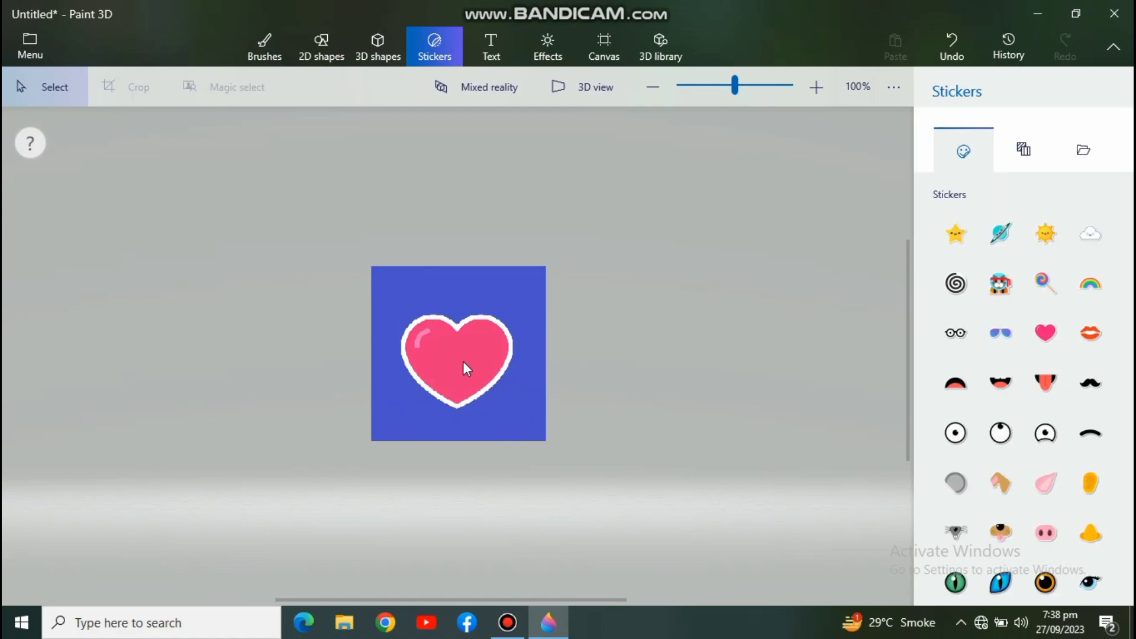
# Turn the cube sideways to a blank face and open the sticker collection.
pyautogui.click(393, 296)
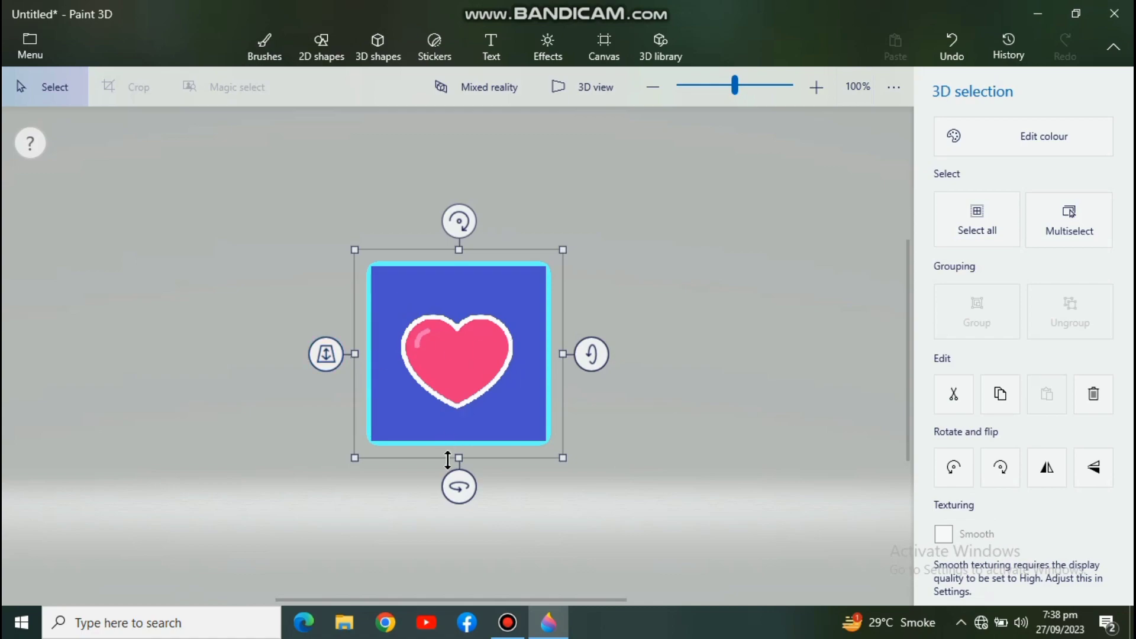
pyautogui.moveTo(459, 487); pyautogui.dragTo(545, 486)
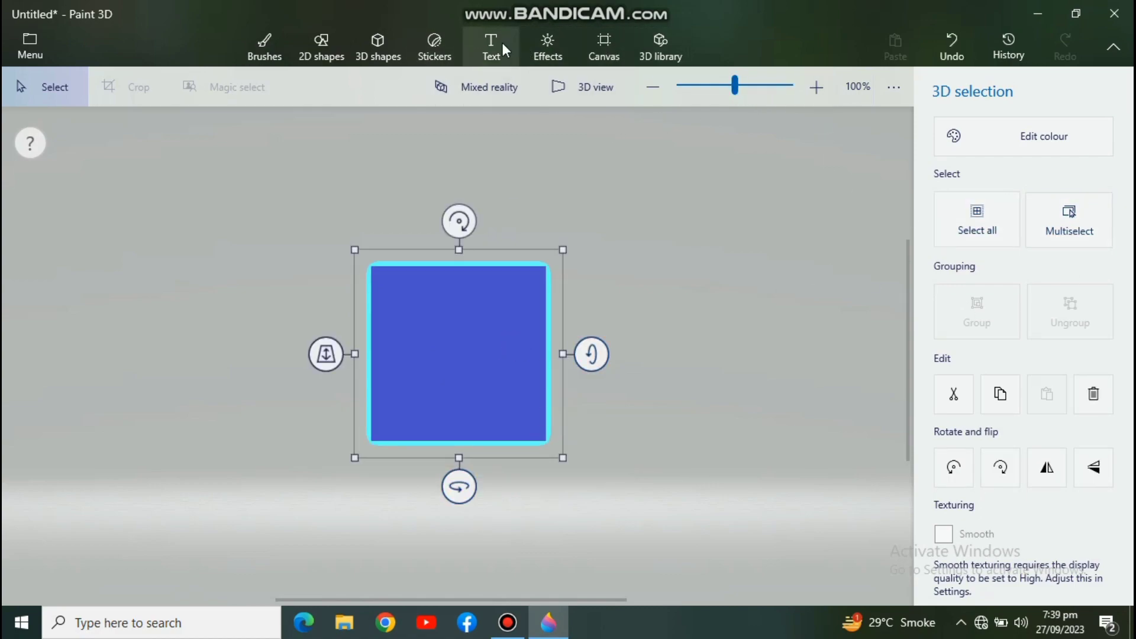
pyautogui.click(440, 43)
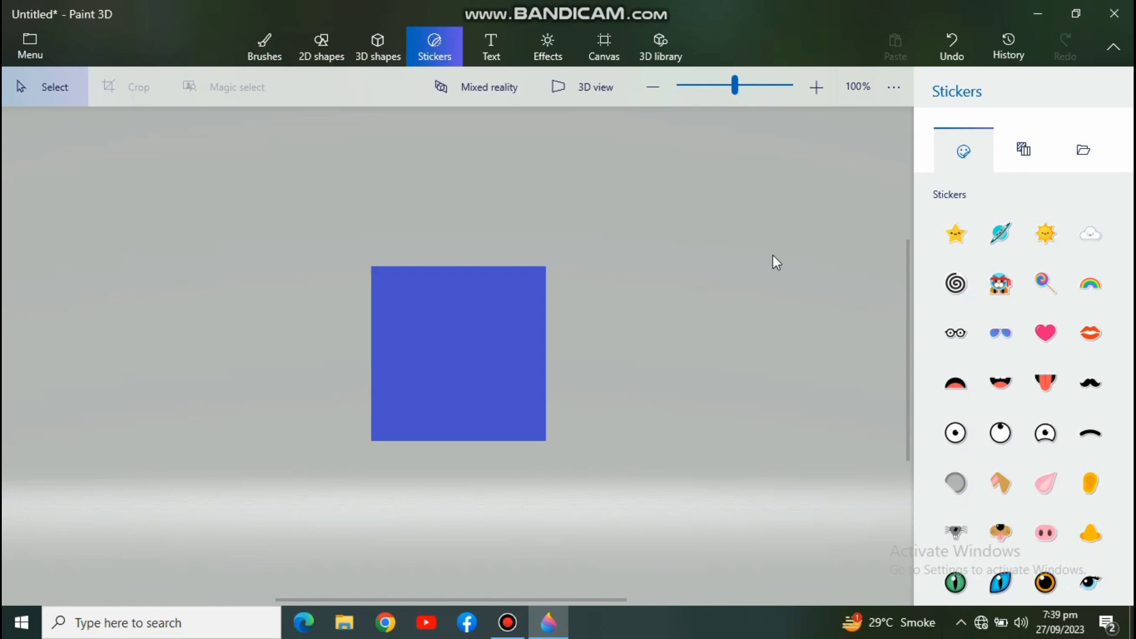
pyautogui.click(972, 436)
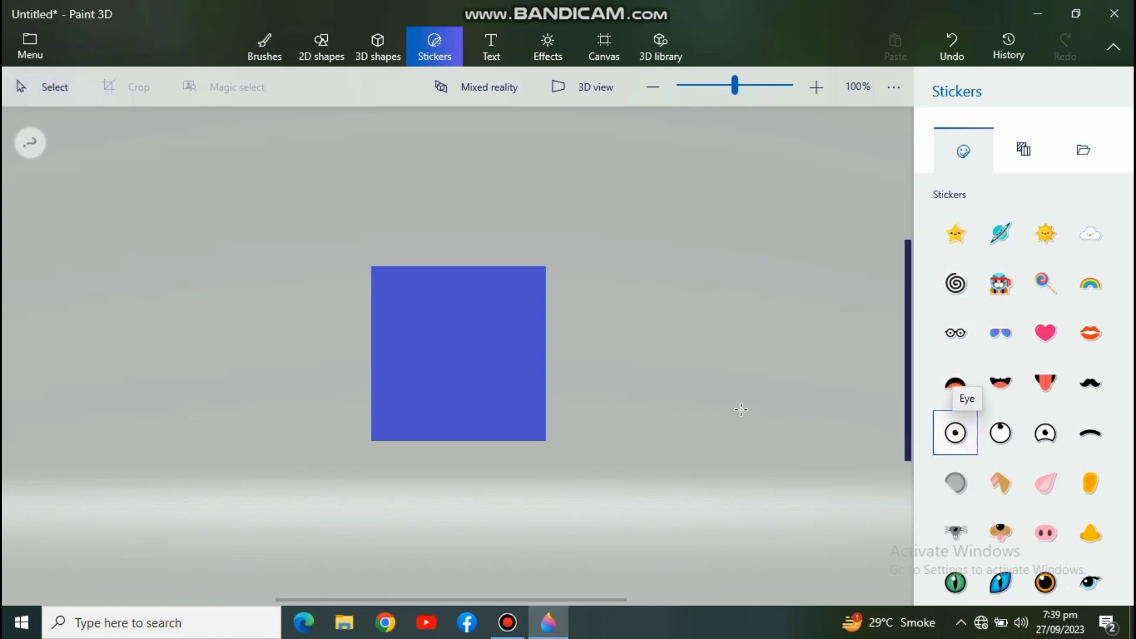
pyautogui.click(413, 324)
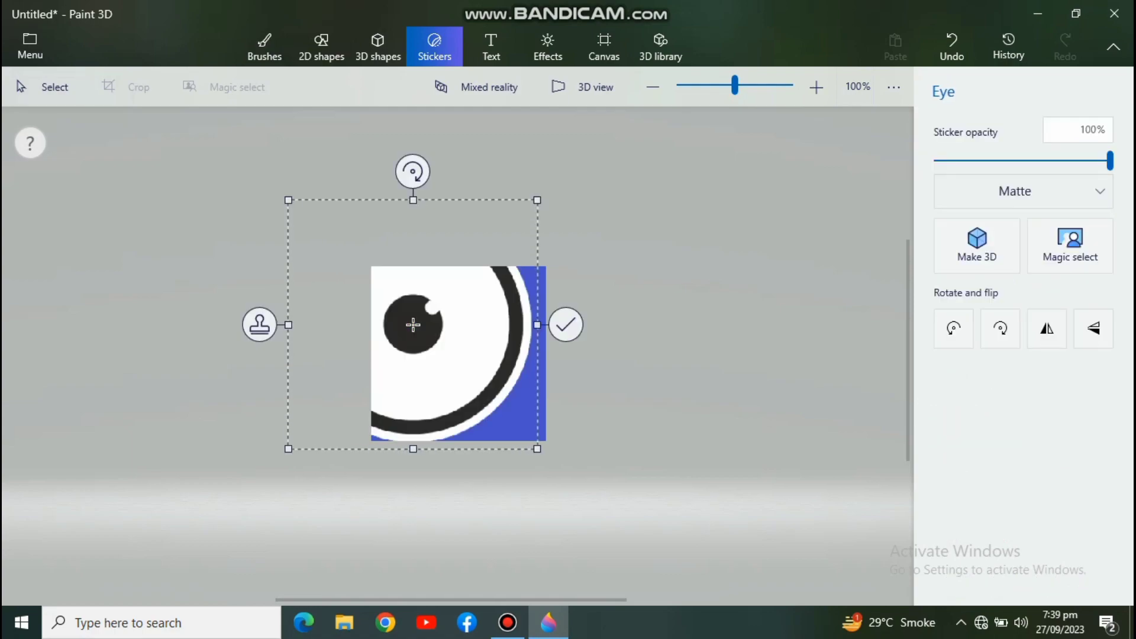
pyautogui.moveTo(292, 450); pyautogui.dragTo(501, 284)
pyautogui.moveTo(516, 227); pyautogui.dragTo(408, 365)
pyautogui.hotkey('ctrl', 'z')
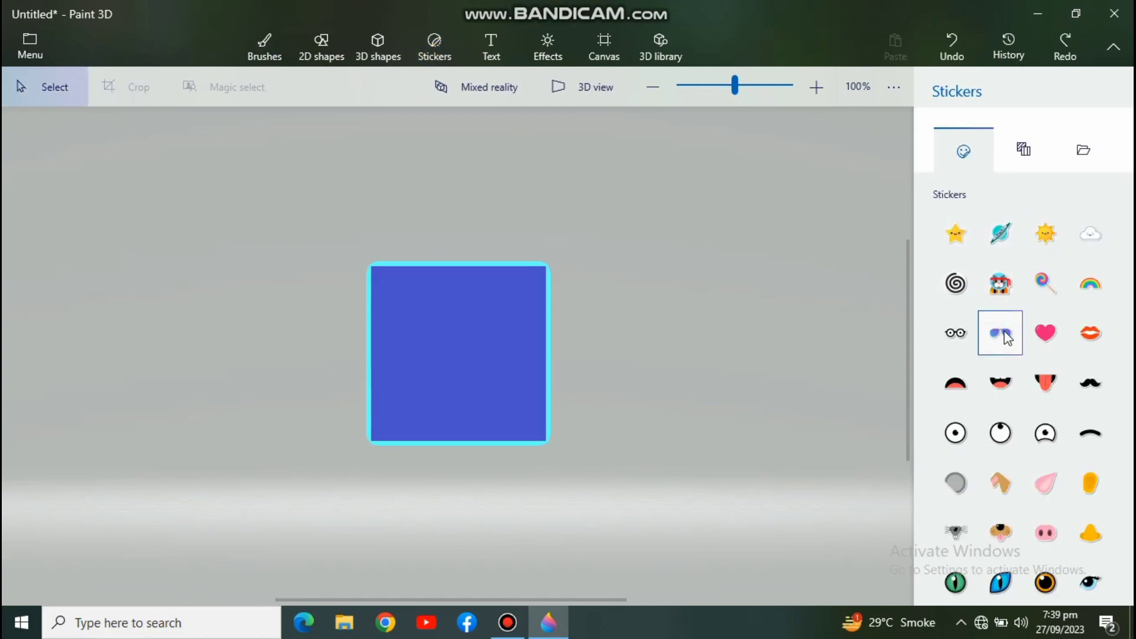
# Stamp two small eye stickers side by side on the blank face, and turn the cube to the next blank side.
pyautogui.click(956, 433)
pyautogui.click(430, 324)
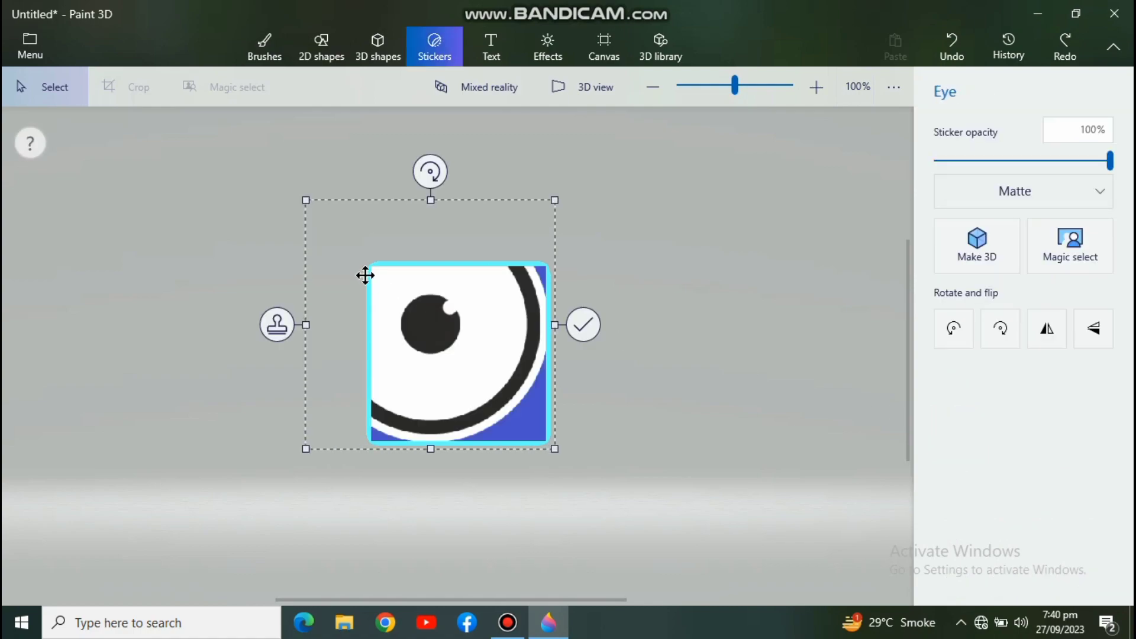
pyautogui.moveTo(302, 452); pyautogui.dragTo(497, 305)
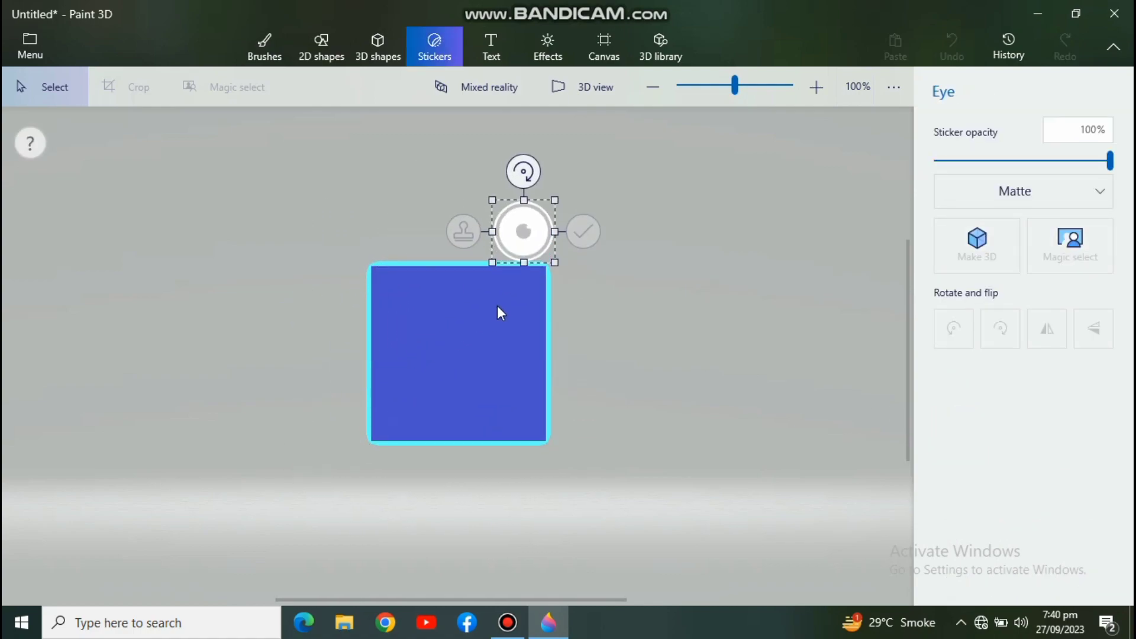
pyautogui.moveTo(528, 227); pyautogui.dragTo(495, 358)
pyautogui.click(353, 359)
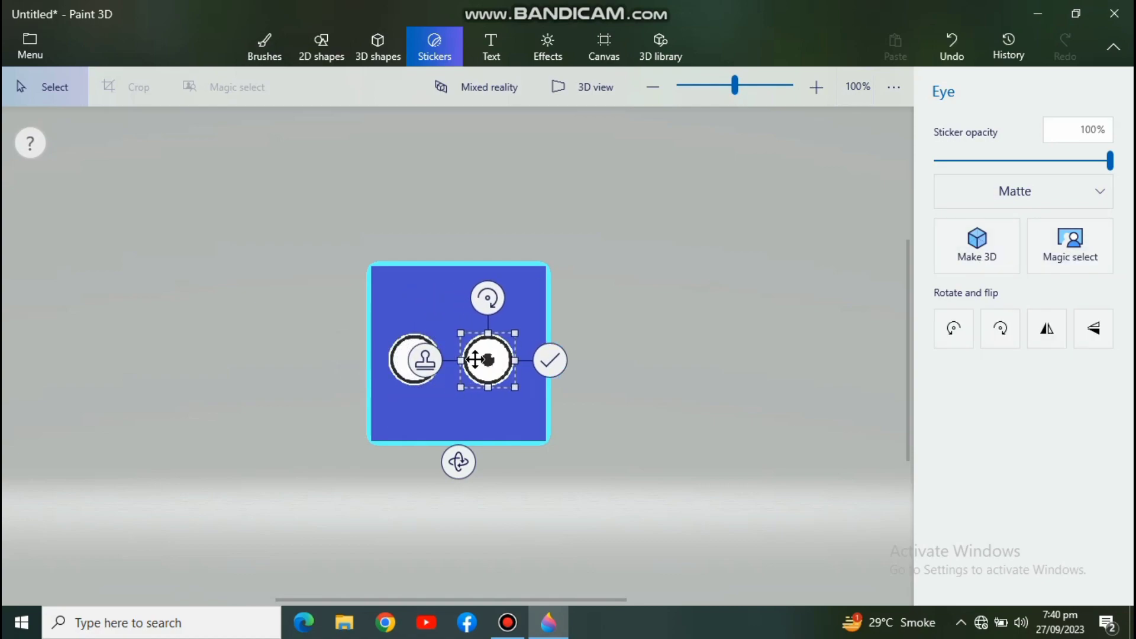
pyautogui.click(432, 367)
pyautogui.moveTo(487, 370); pyautogui.dragTo(377, 351)
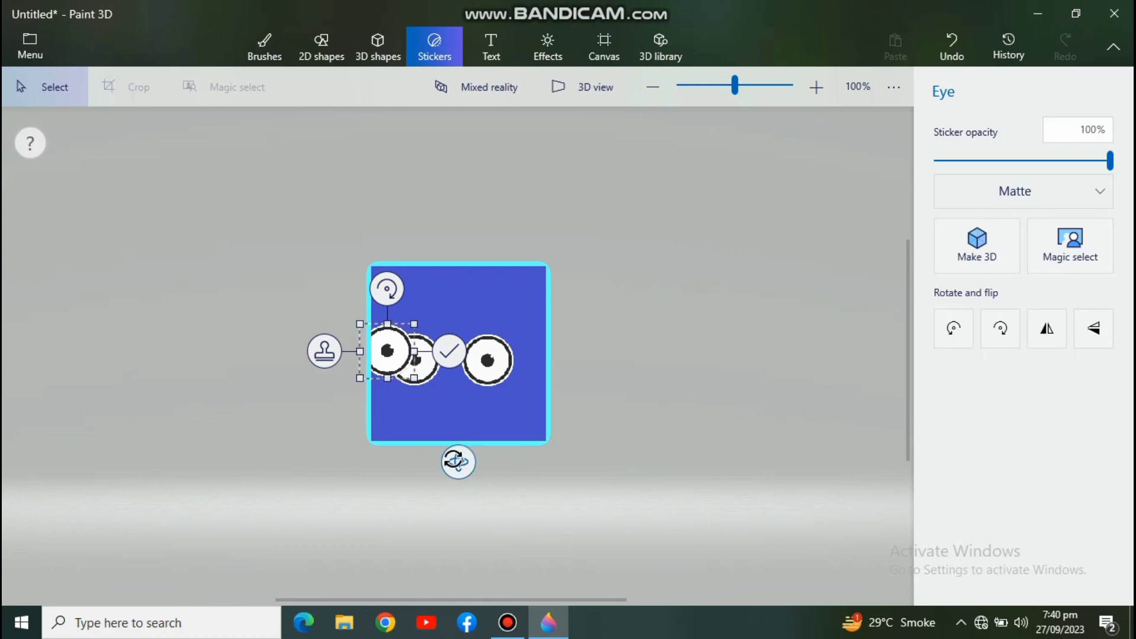
pyautogui.moveTo(456, 461); pyautogui.dragTo(651, 466)
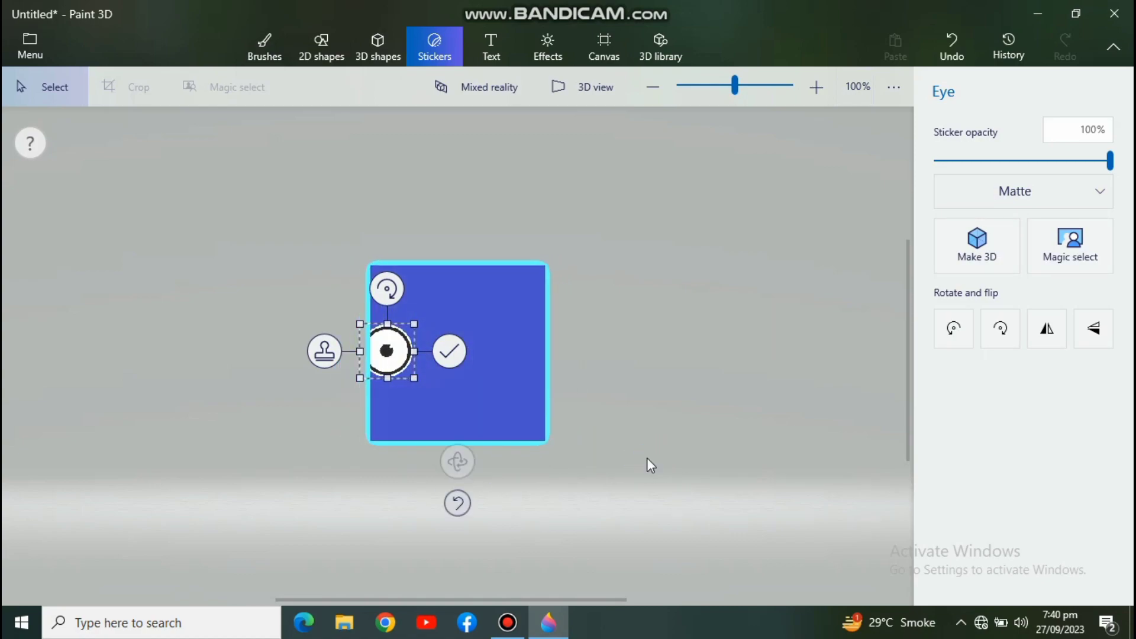
# Stamp three eyes in a diagonal line from upper left to lower right on this face, and turn the cube to the next blank side.
pyautogui.moveTo(392, 354); pyautogui.dragTo(495, 406)
pyautogui.click(346, 324)
pyautogui.click(388, 361)
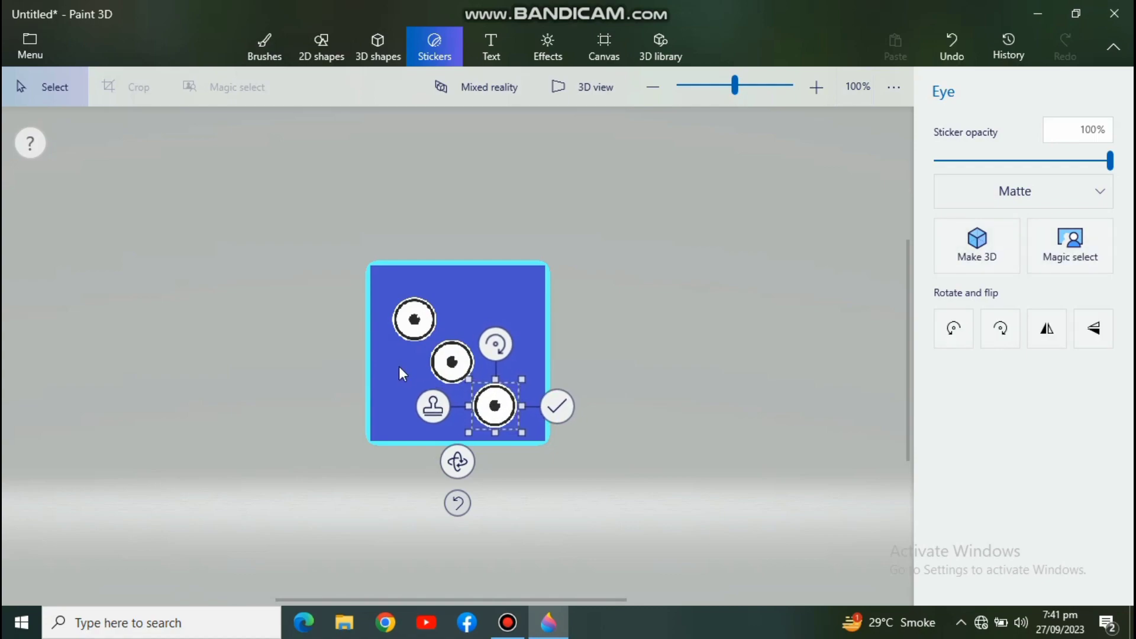
pyautogui.click(433, 406)
pyautogui.moveTo(458, 462); pyautogui.dragTo(646, 461)
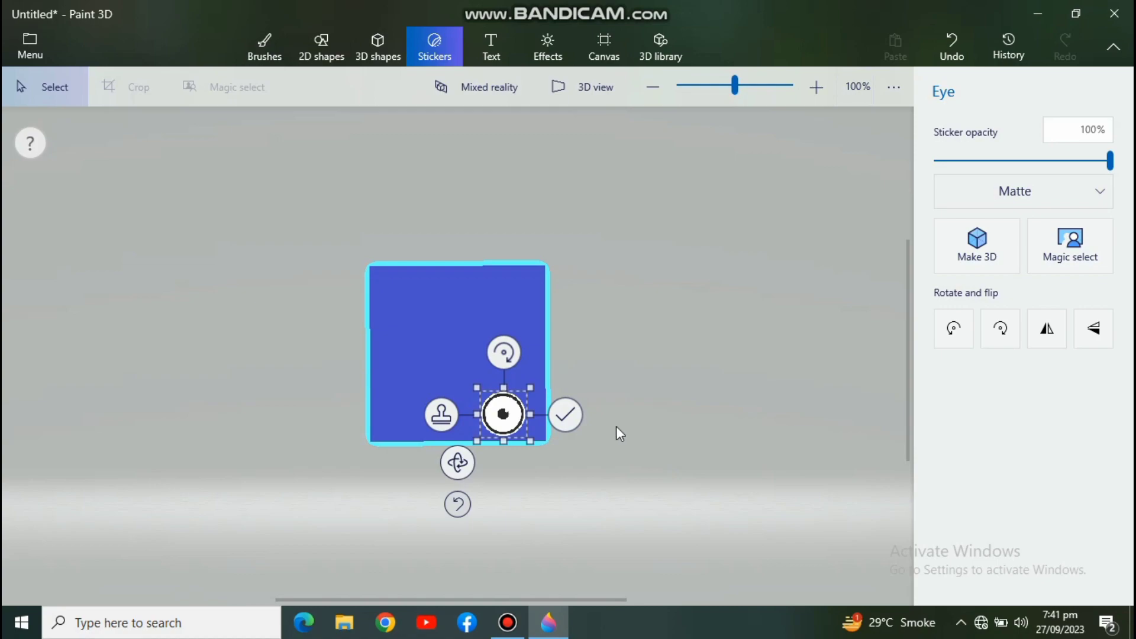
# Stamp four eyes in a two-by-two arrangement on this face, and tilt the cube vertically to another blank face.
pyautogui.moveTo(503, 416); pyautogui.dragTo(417, 387)
pyautogui.click(351, 324)
pyautogui.click(435, 384)
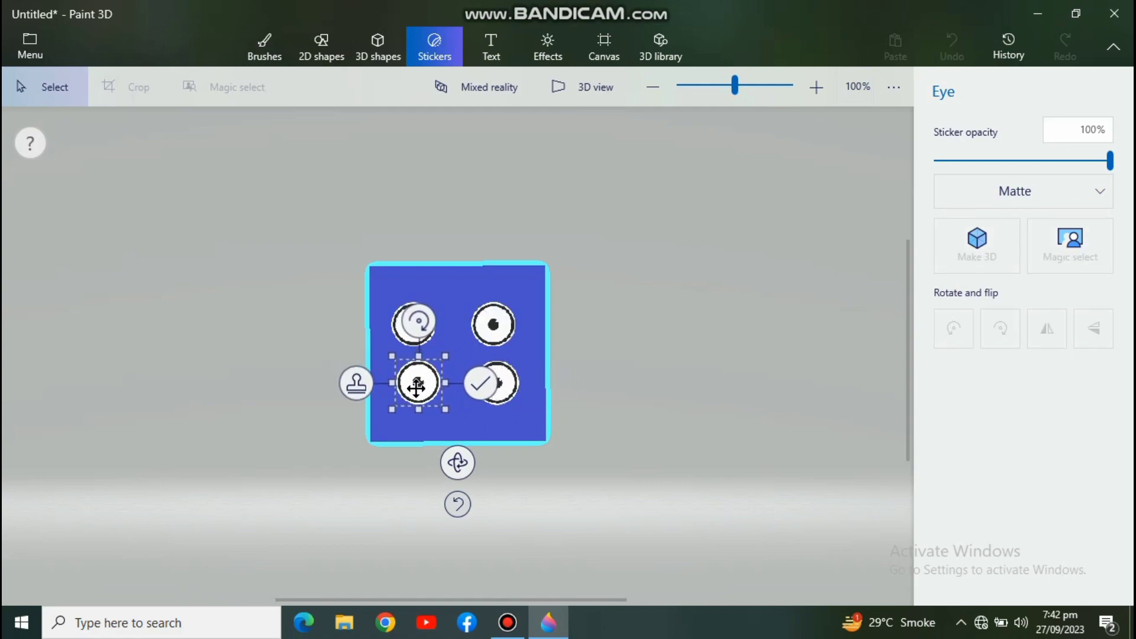
pyautogui.click(355, 383)
pyautogui.moveTo(457, 462); pyautogui.dragTo(465, 500)
pyautogui.click(488, 308)
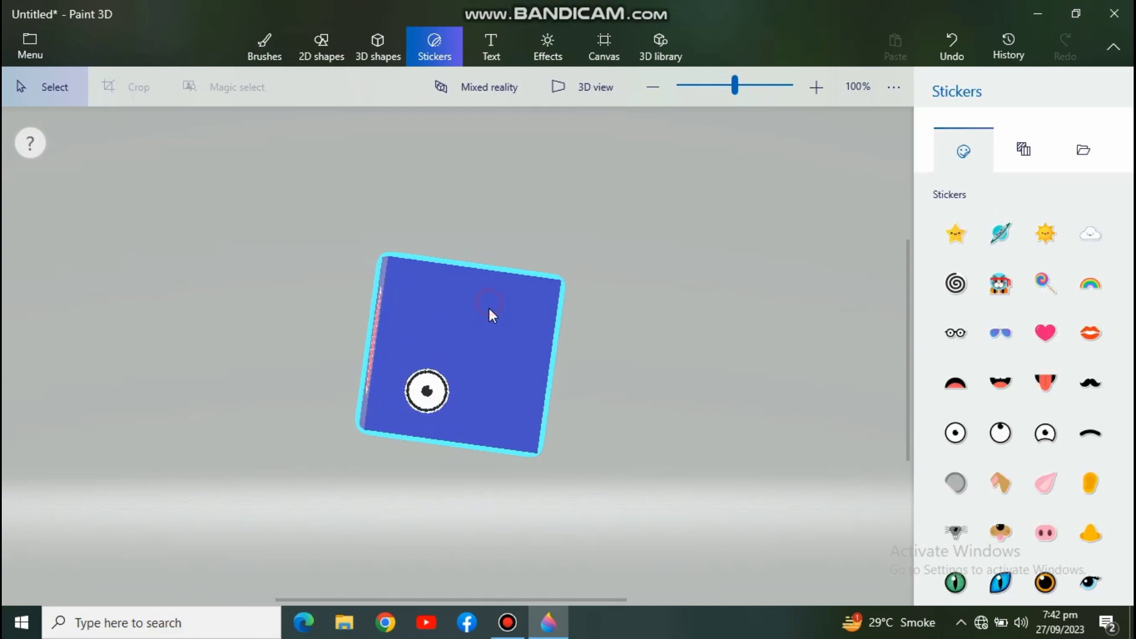
pyautogui.click(489, 310)
pyautogui.moveTo(489, 299)
pyautogui.mouseDown()
pyautogui.moveTo(474, 299)
pyautogui.moveTo(508, 307)
pyautogui.mouseUp()
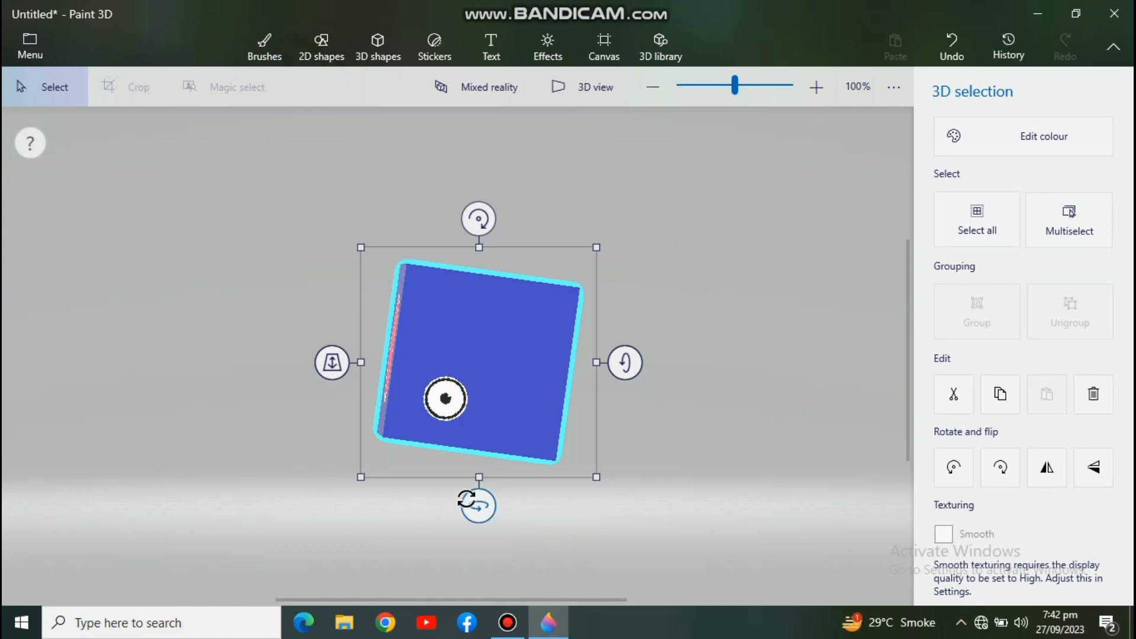
pyautogui.moveTo(629, 363); pyautogui.dragTo(661, 363)
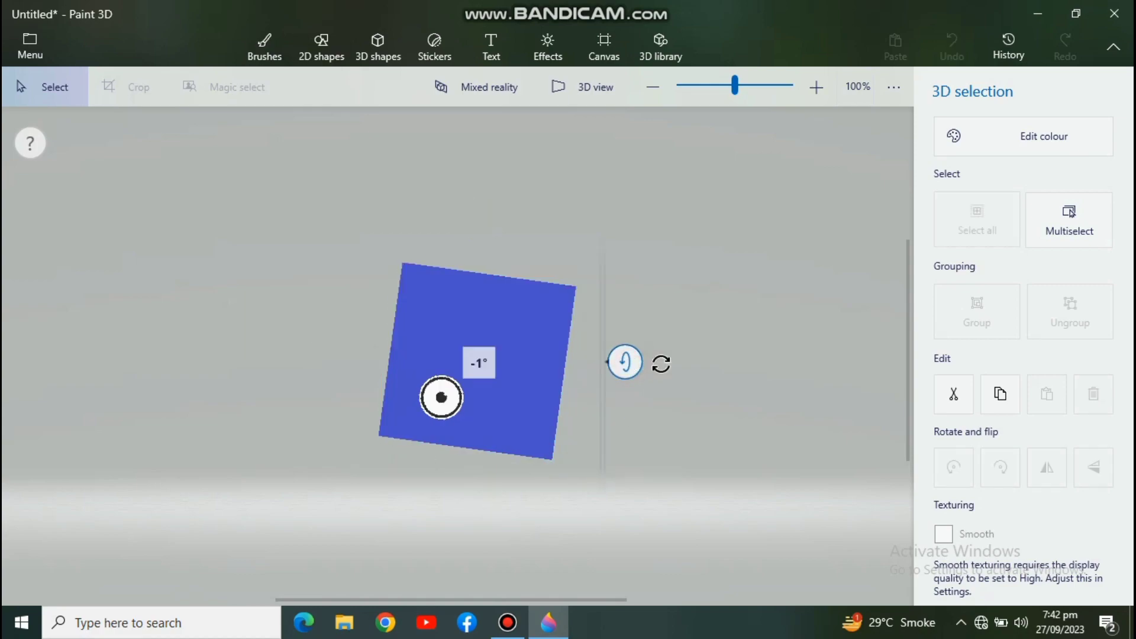
pyautogui.moveTo(571, 363); pyautogui.dragTo(625, 361)
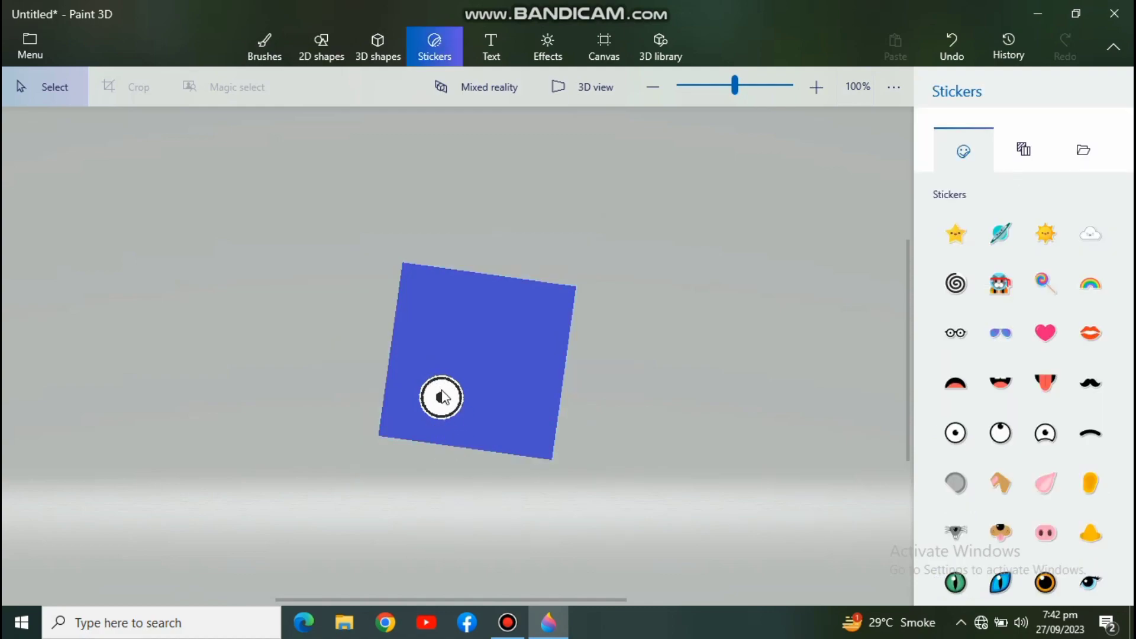
pyautogui.click(19, 83)
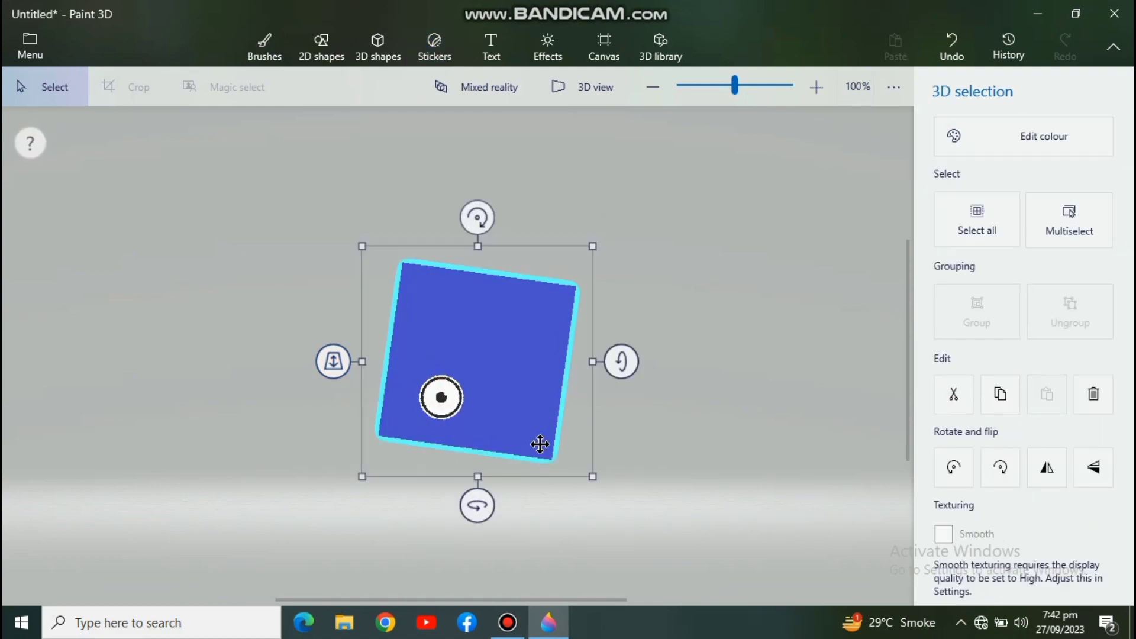
pyautogui.click(548, 512)
pyautogui.click(954, 43)
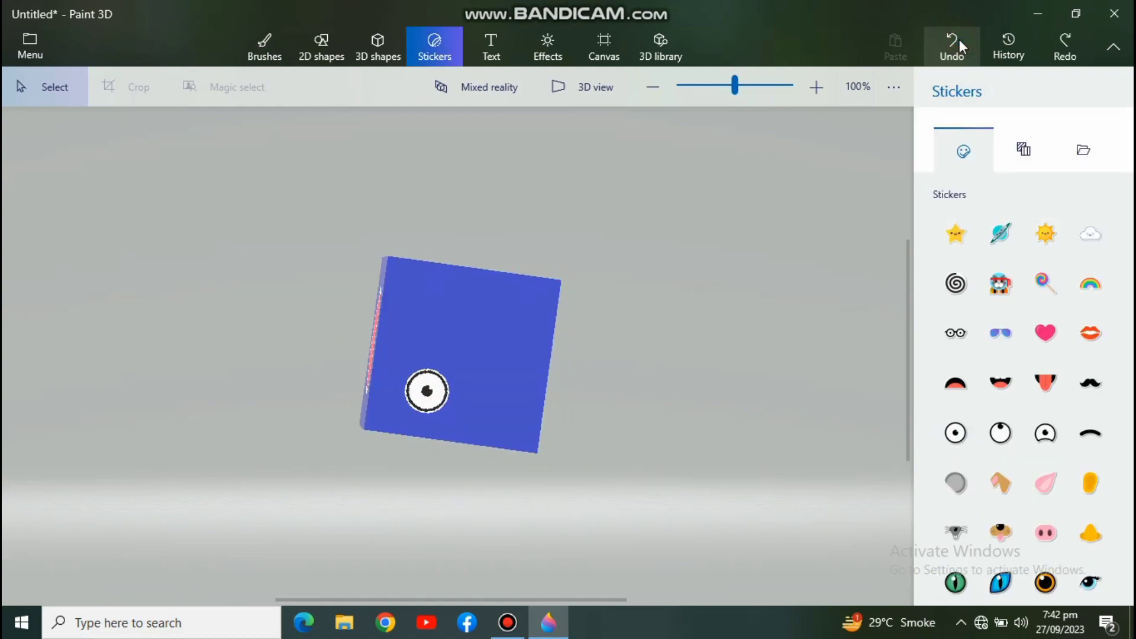
pyautogui.click(954, 43)
# Place a new eye sticker on the blank face, shrink and stamp it, and turn the cube to the remaining blank face.
pyautogui.click(955, 433)
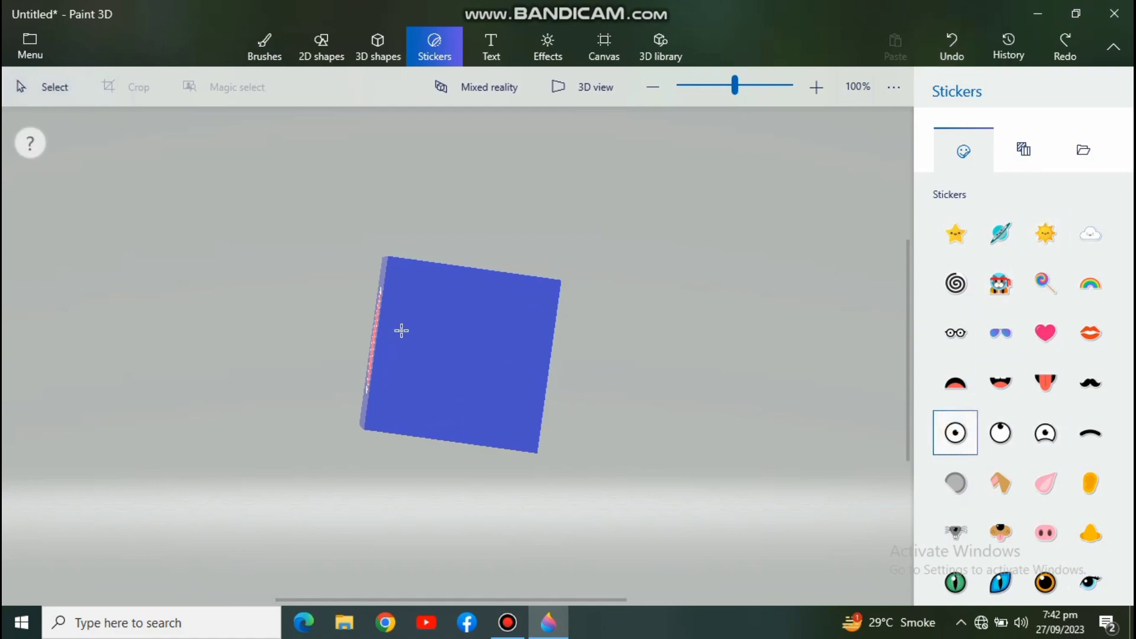
pyautogui.click(429, 303)
pyautogui.moveTo(307, 422); pyautogui.dragTo(470, 365)
pyautogui.click(345, 388)
pyautogui.moveTo(460, 475); pyautogui.dragTo(72, 491)
pyautogui.click(404, 369)
pyautogui.moveTo(470, 358); pyautogui.dragTo(478, 367)
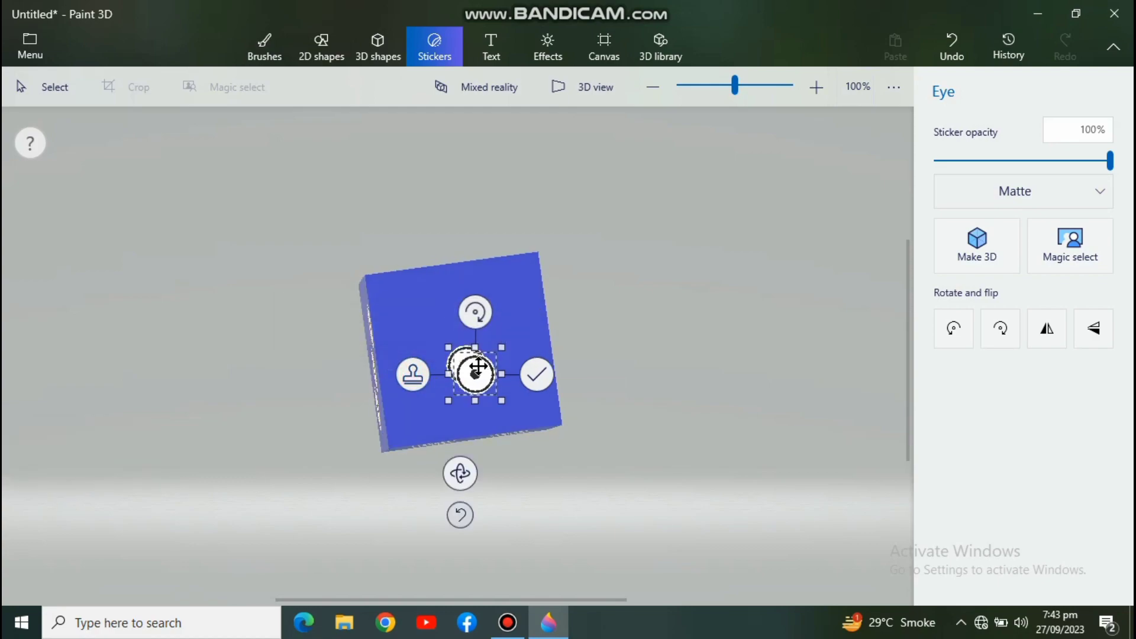
pyautogui.click(952, 46)
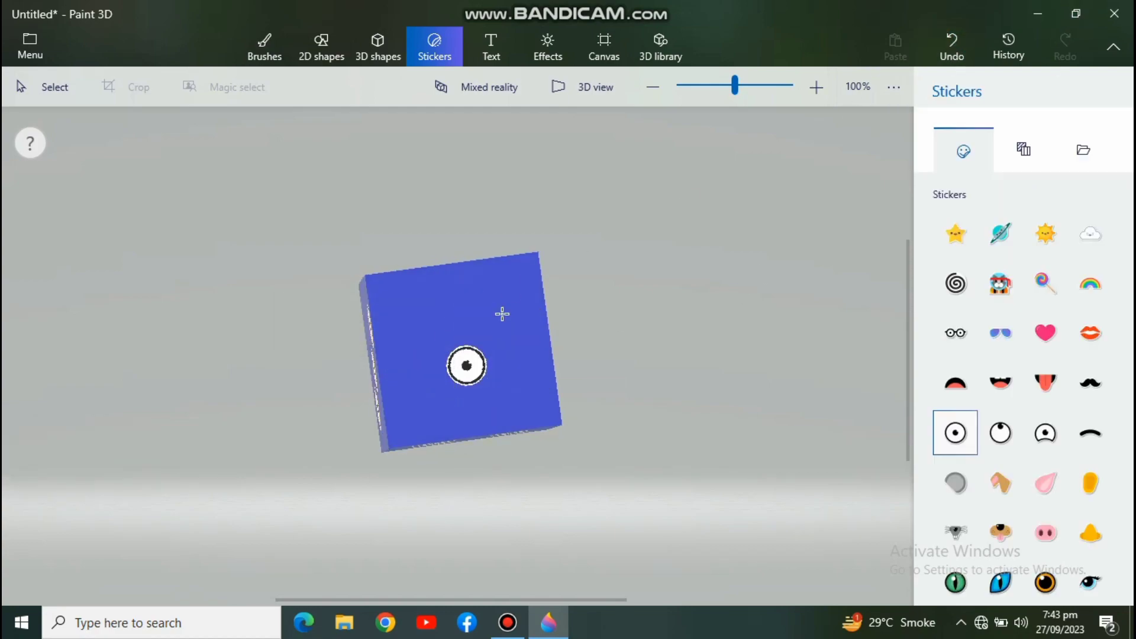
pyautogui.click(954, 47)
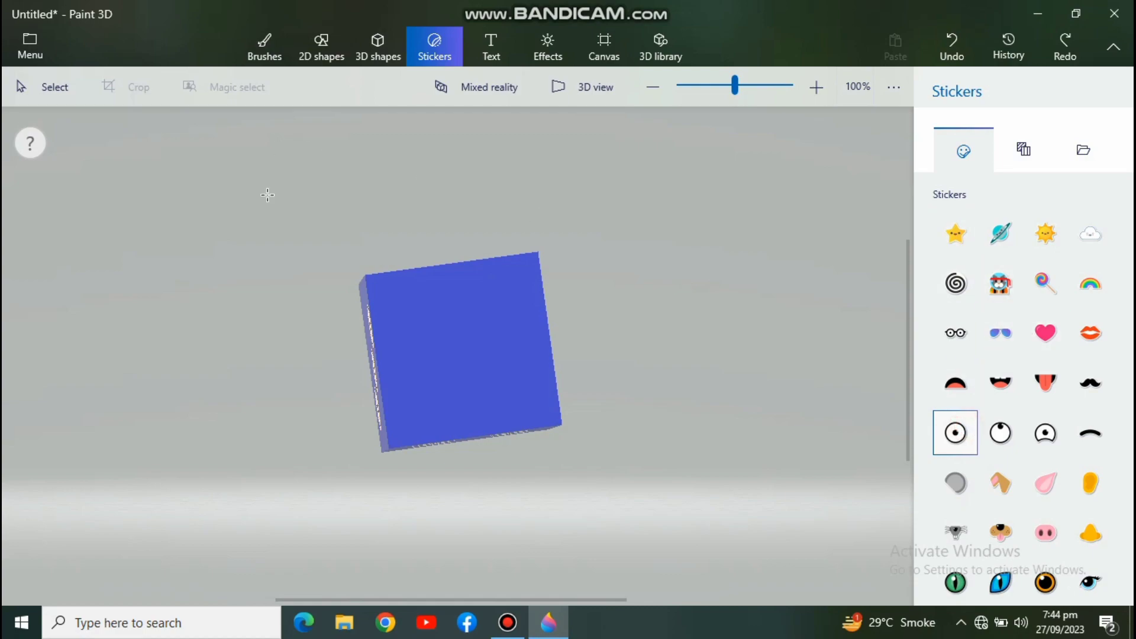
# Place an eye sticker on the blank face, shrink it and stamp it near the face's upper-left corner.
pyautogui.click(445, 320)
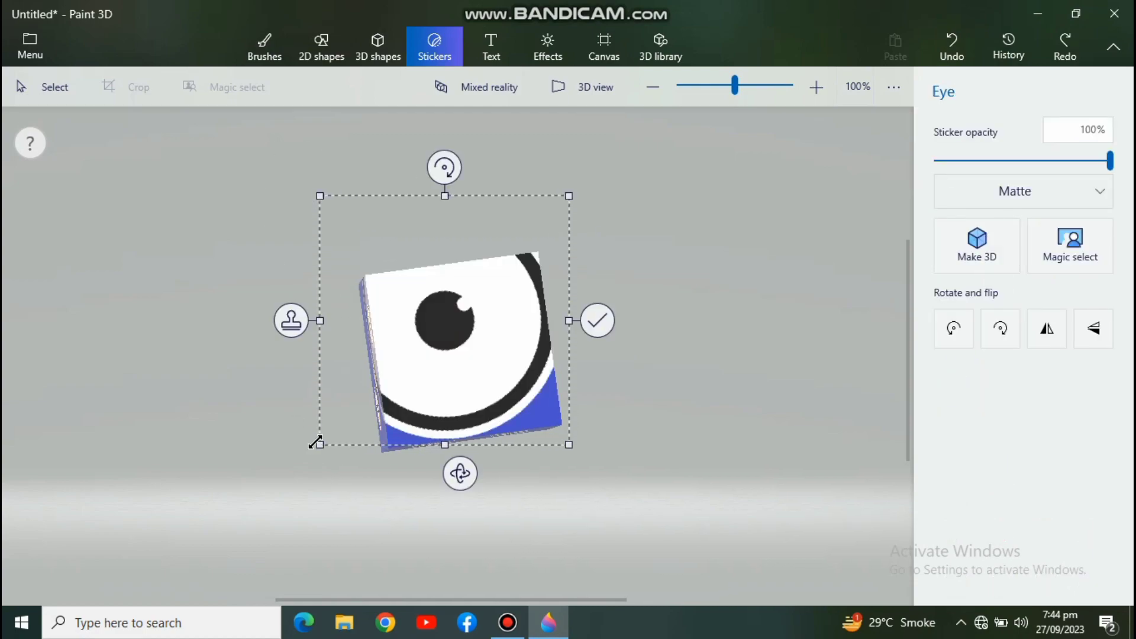
pyautogui.moveTo(317, 444); pyautogui.dragTo(524, 261)
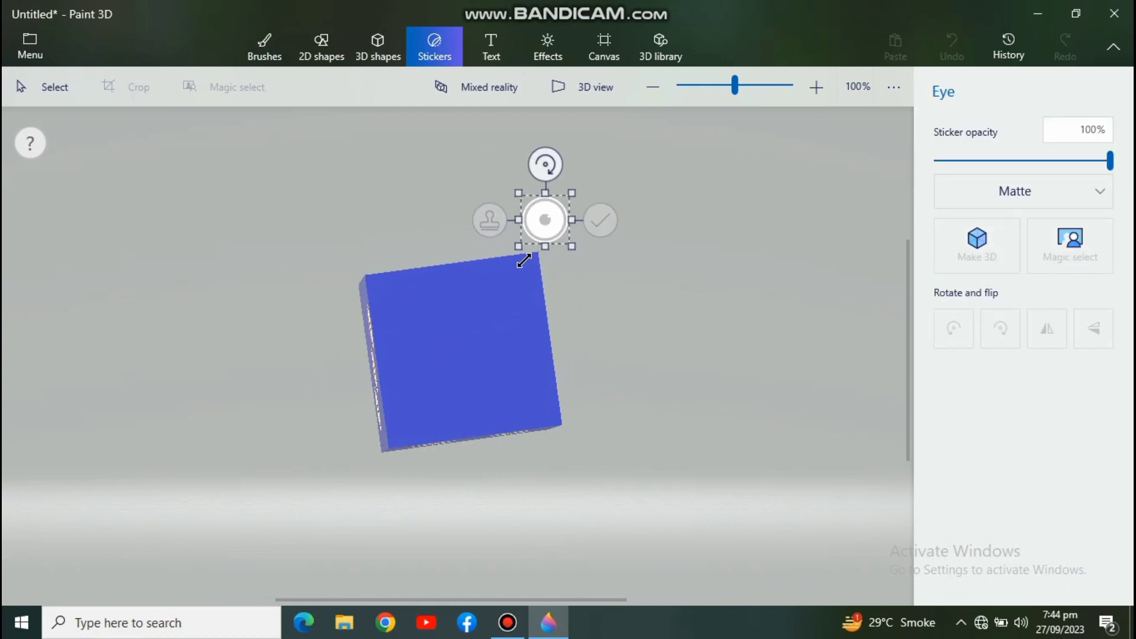
pyautogui.moveTo(541, 217); pyautogui.dragTo(404, 317)
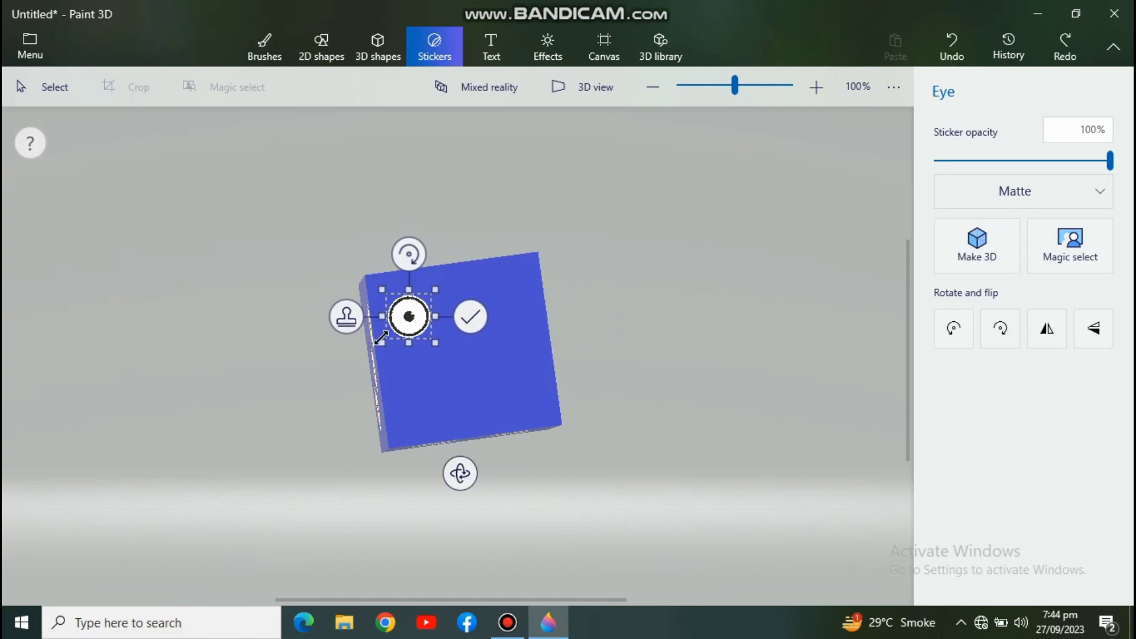
pyautogui.click(347, 325)
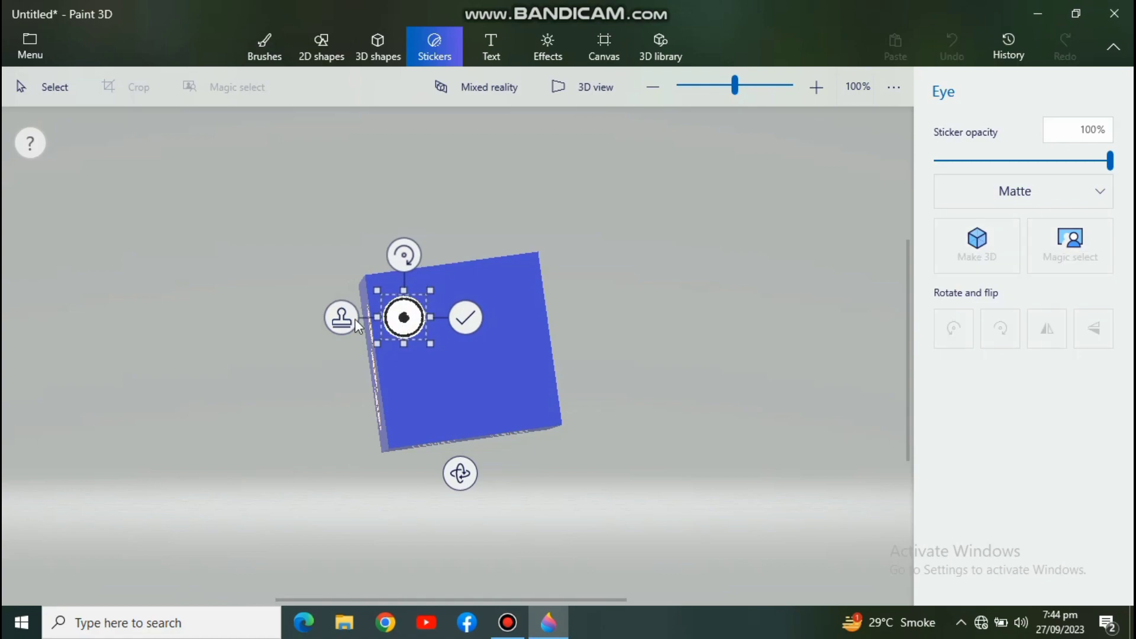
# Stamp the remaining eyes on this face to form two rows of three, and finish the sticker placement.
pyautogui.moveTo(417, 320); pyautogui.dragTo(520, 370)
pyautogui.click(394, 318)
pyautogui.click(456, 309)
pyautogui.click(406, 381)
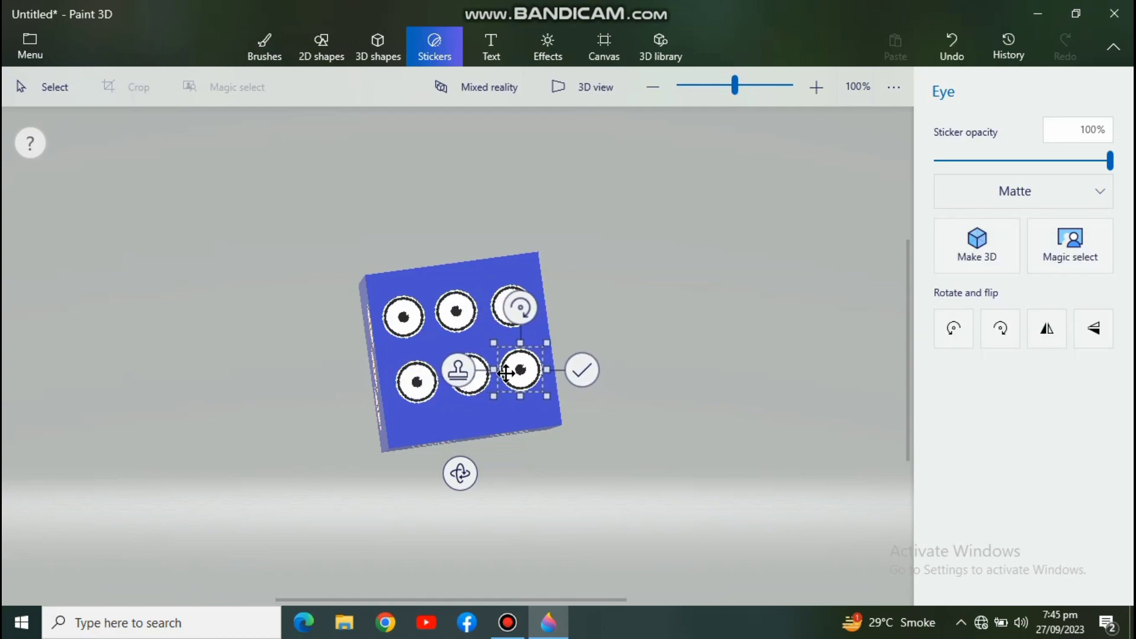
pyautogui.click(581, 371)
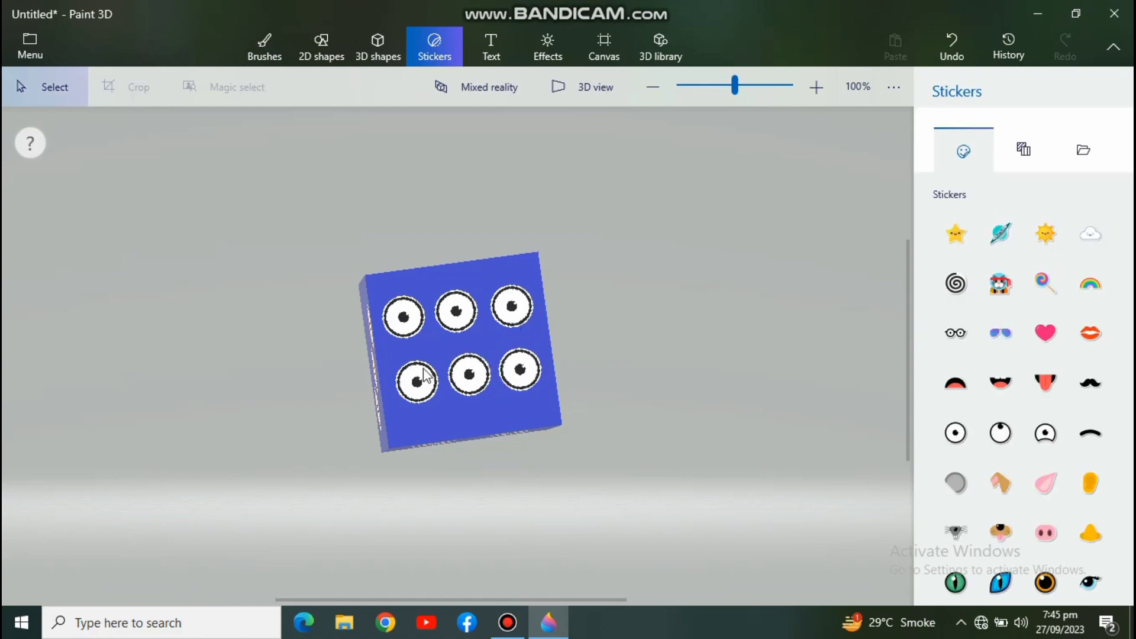
# Select the cube and rotate it so the heart face points forward beside the six-eye face, with its edges level.
pyautogui.click(372, 359)
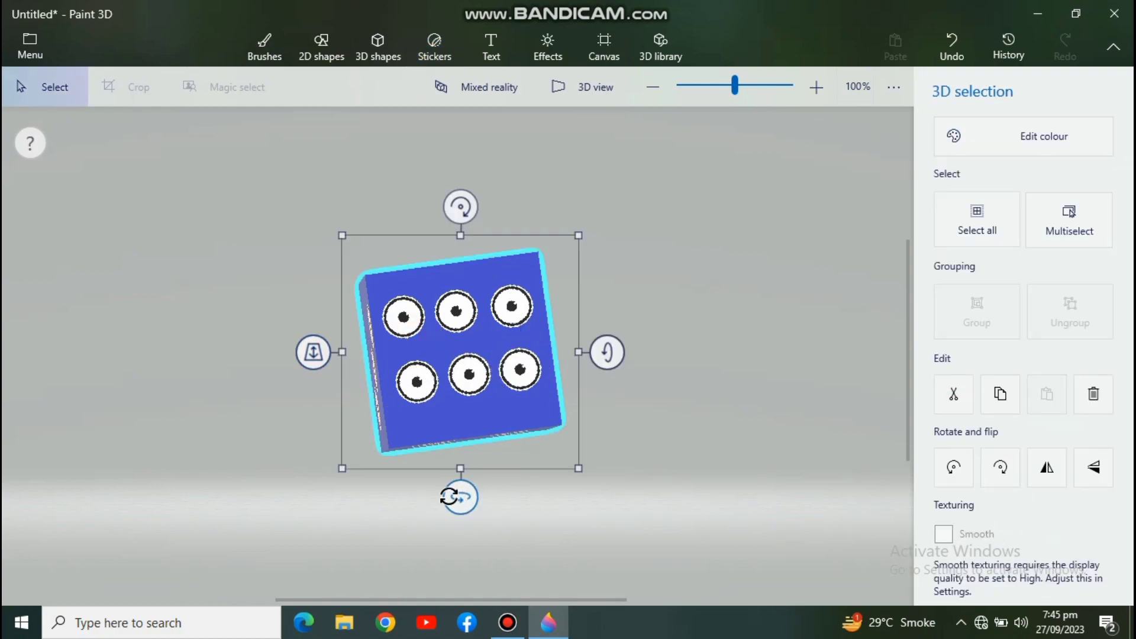
pyautogui.moveTo(448, 497); pyautogui.dragTo(373, 521)
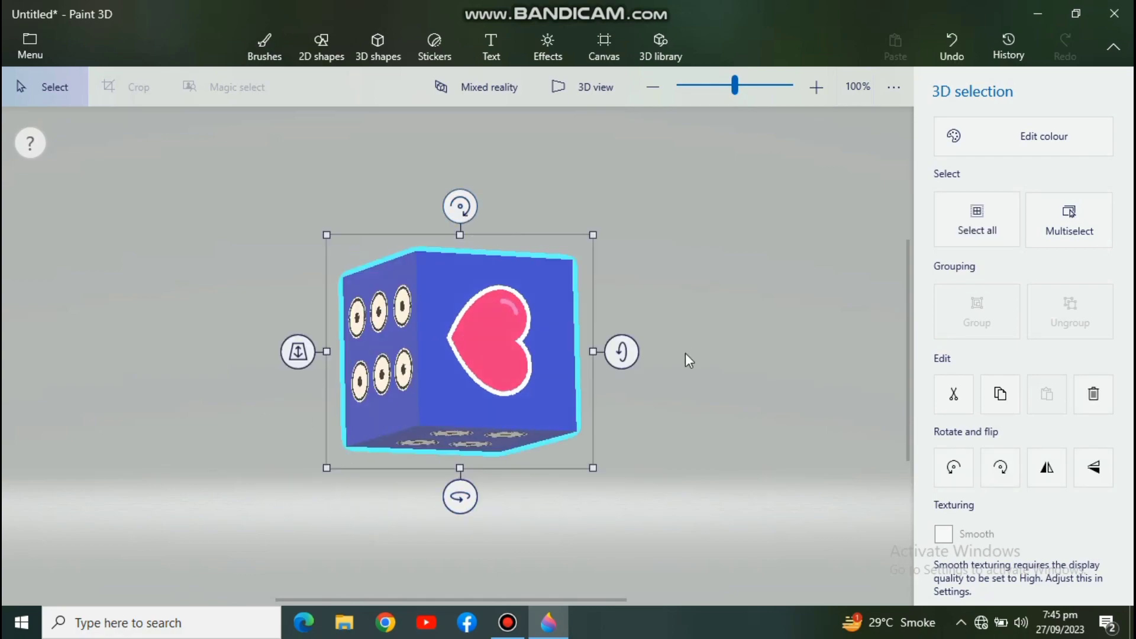
pyautogui.moveTo(621, 351)
pyautogui.mouseDown()
pyautogui.moveTo(626, 383)
pyautogui.moveTo(568, 375)
pyautogui.moveTo(609, 357)
pyautogui.moveTo(604, 345)
pyautogui.moveTo(604, 357)
pyautogui.mouseUp()
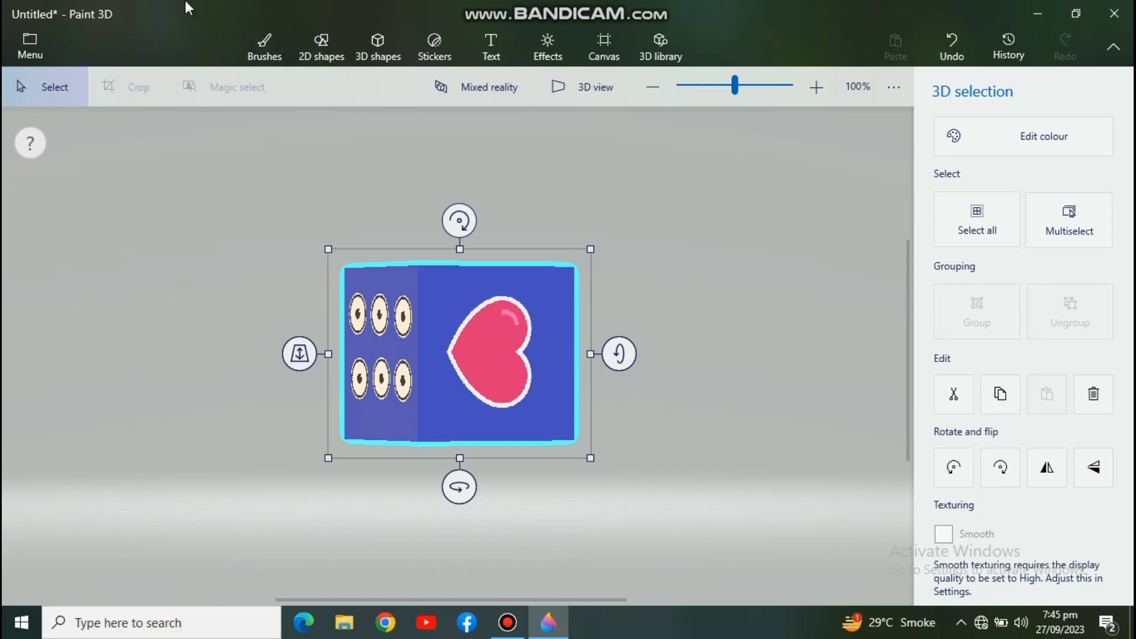
# Save a copy of the die as a GLB 3D model named cube in the 3D Objects folder.
pyautogui.click(31, 49)
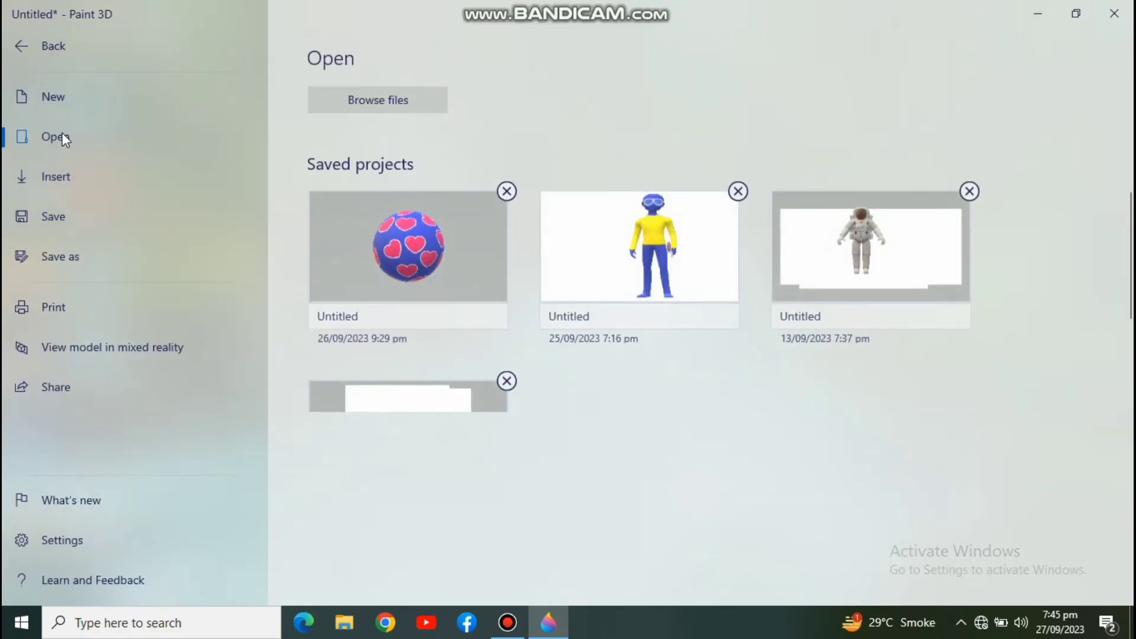
pyautogui.click(79, 255)
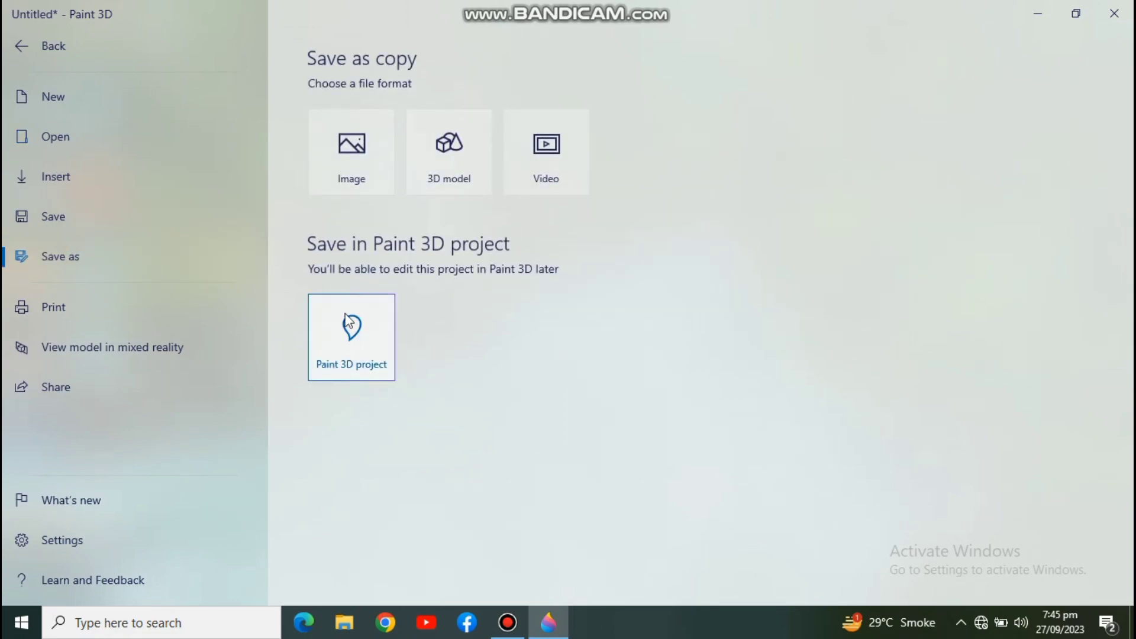
pyautogui.click(446, 151)
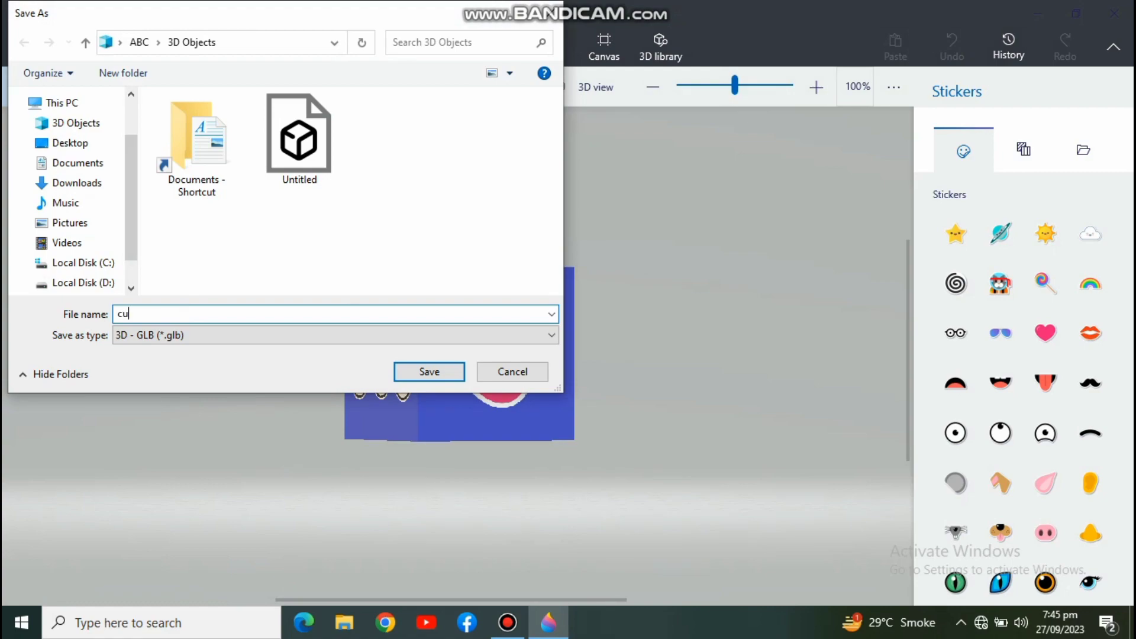
pyautogui.press('Return')
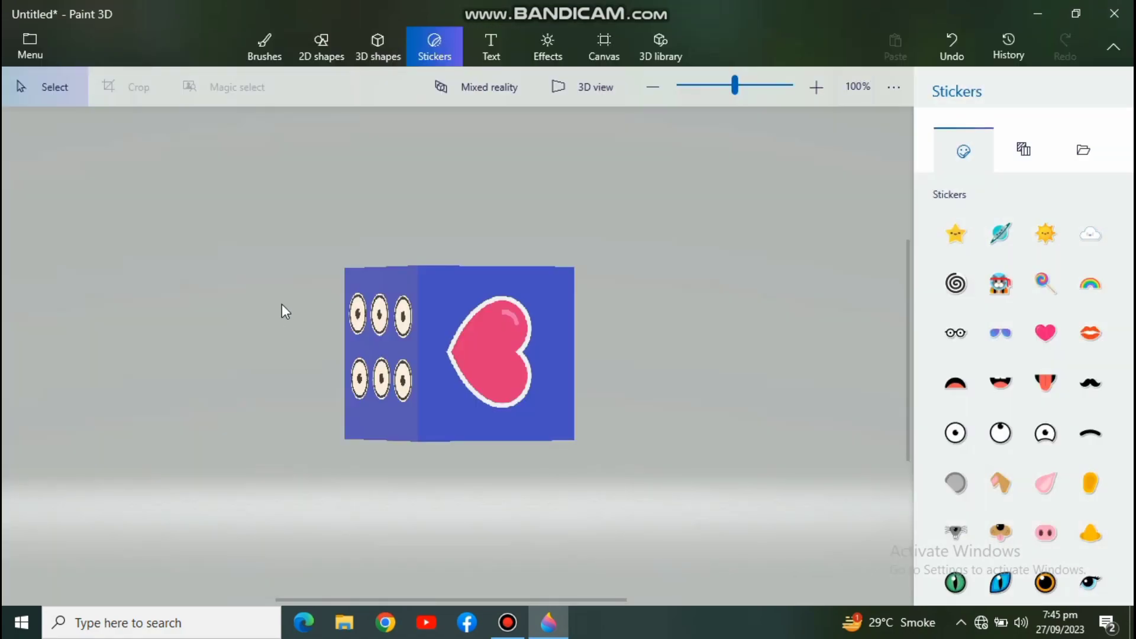
# Switch to File Explorer from the desktop and open the 3D Objects folder.
pyautogui.click(548, 632)
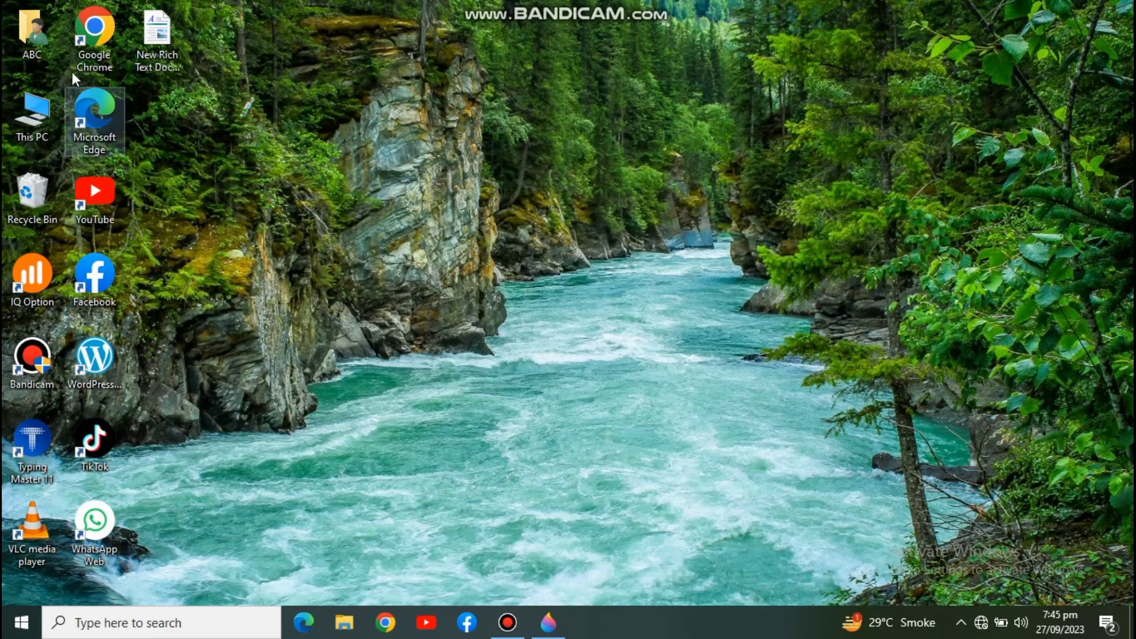
pyautogui.doubleClick(39, 102)
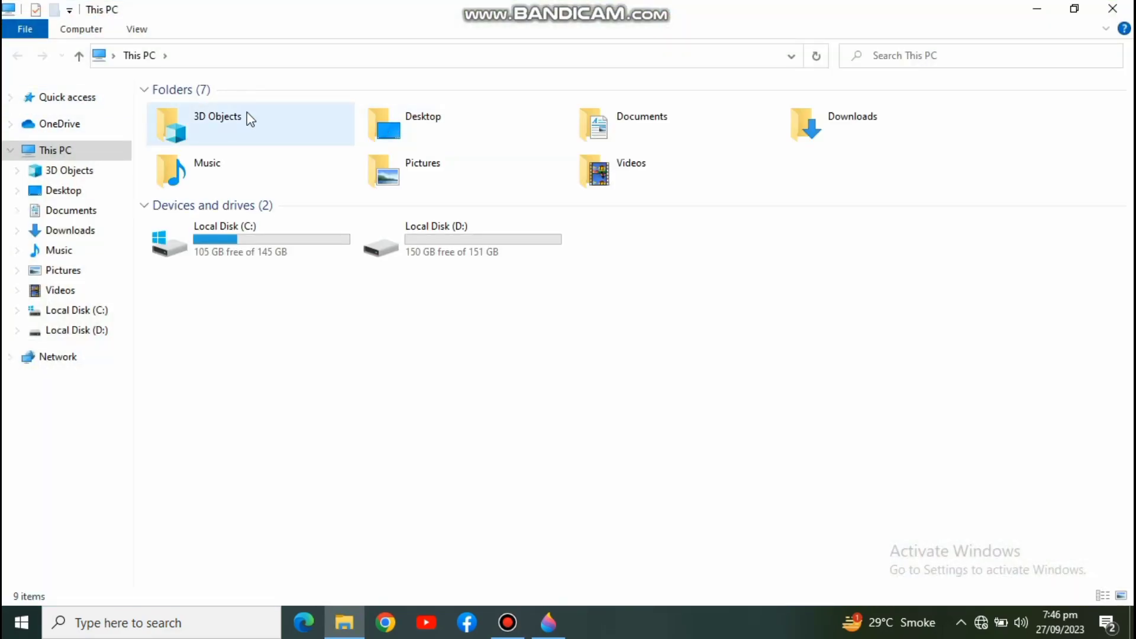
pyautogui.doubleClick(248, 118)
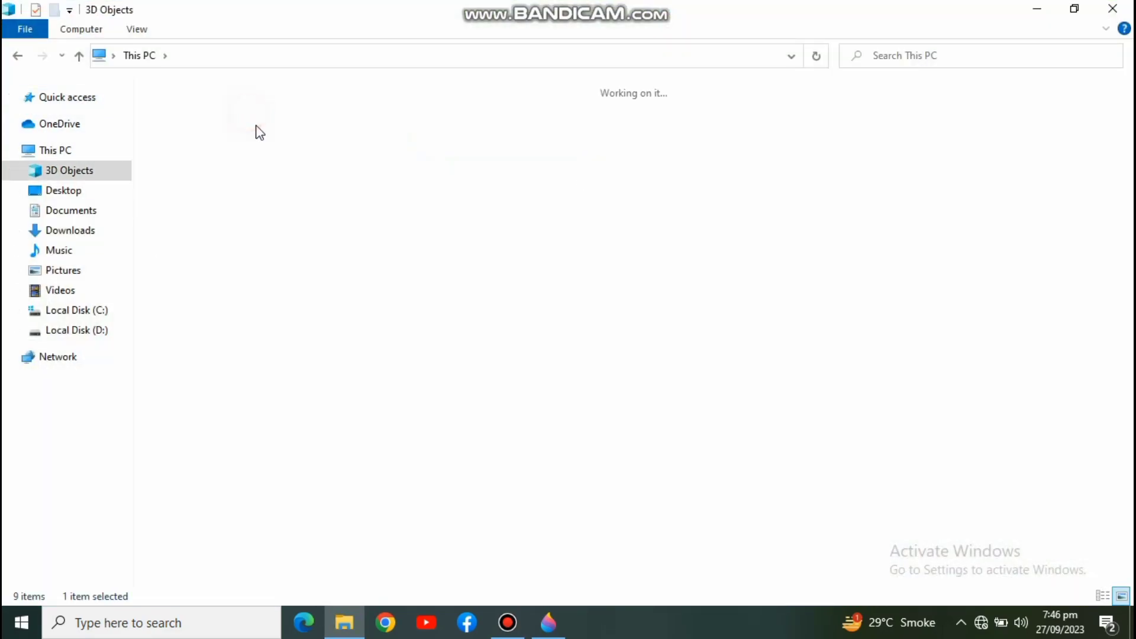
# Open the saved cube model in 3D Viewer and play the Jump & Turn quick animation on it.
pyautogui.click(180, 124)
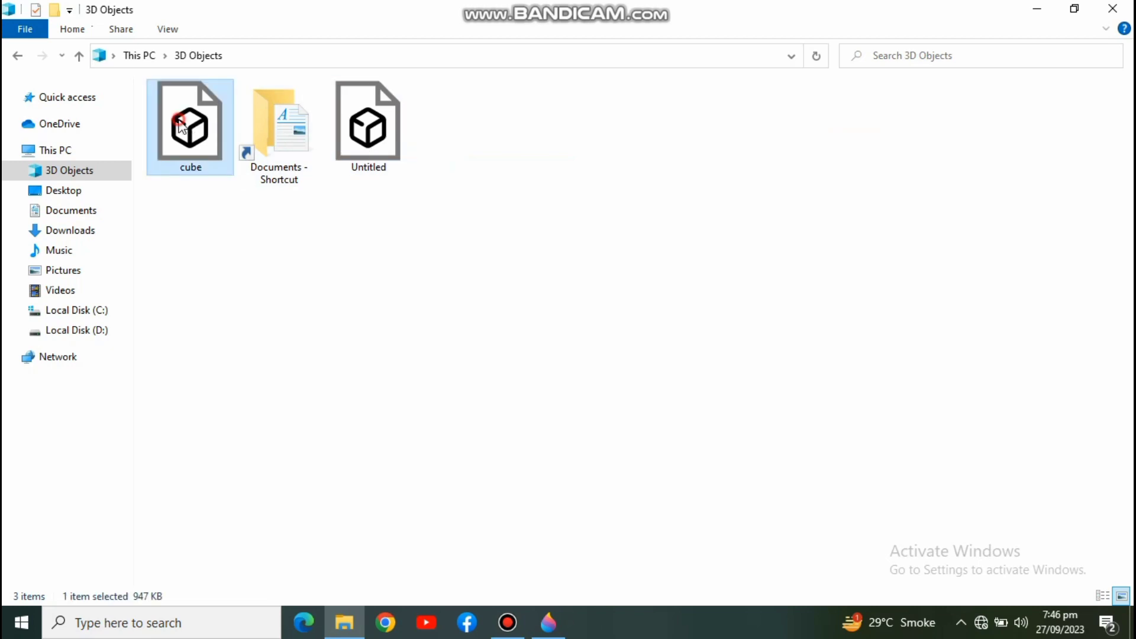
pyautogui.doubleClick(181, 126)
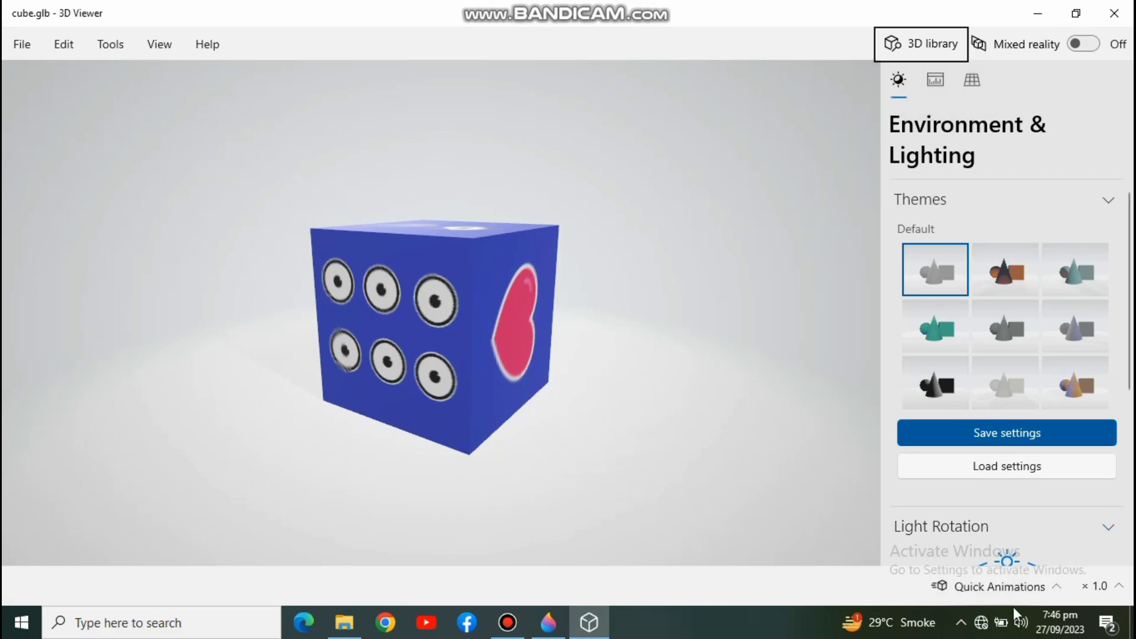
pyautogui.click(1059, 592)
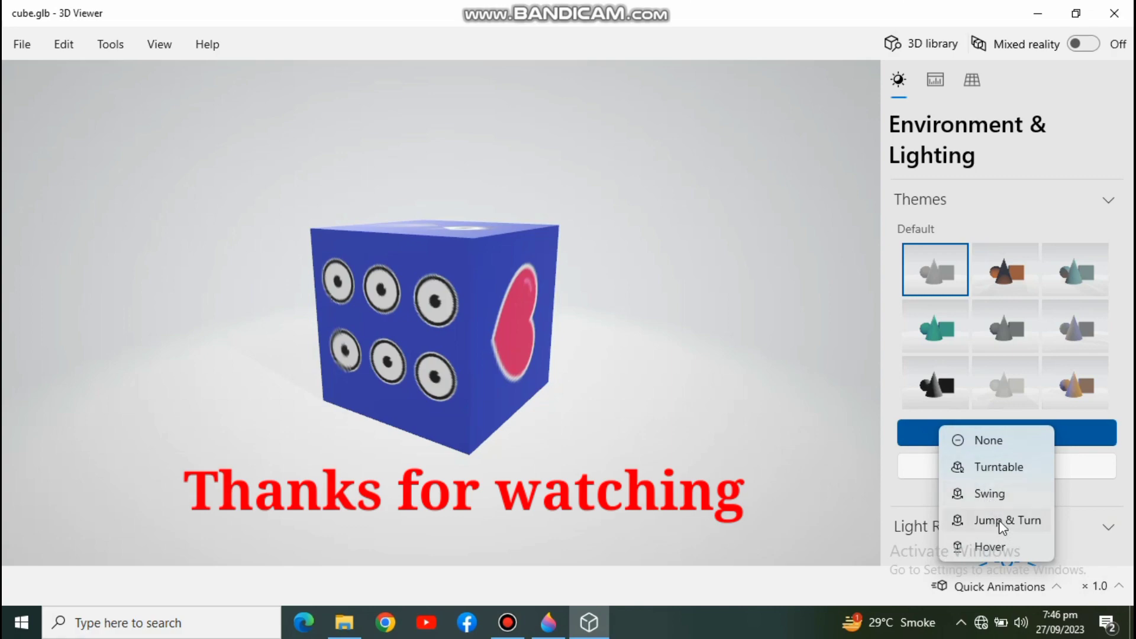
pyautogui.click(999, 520)
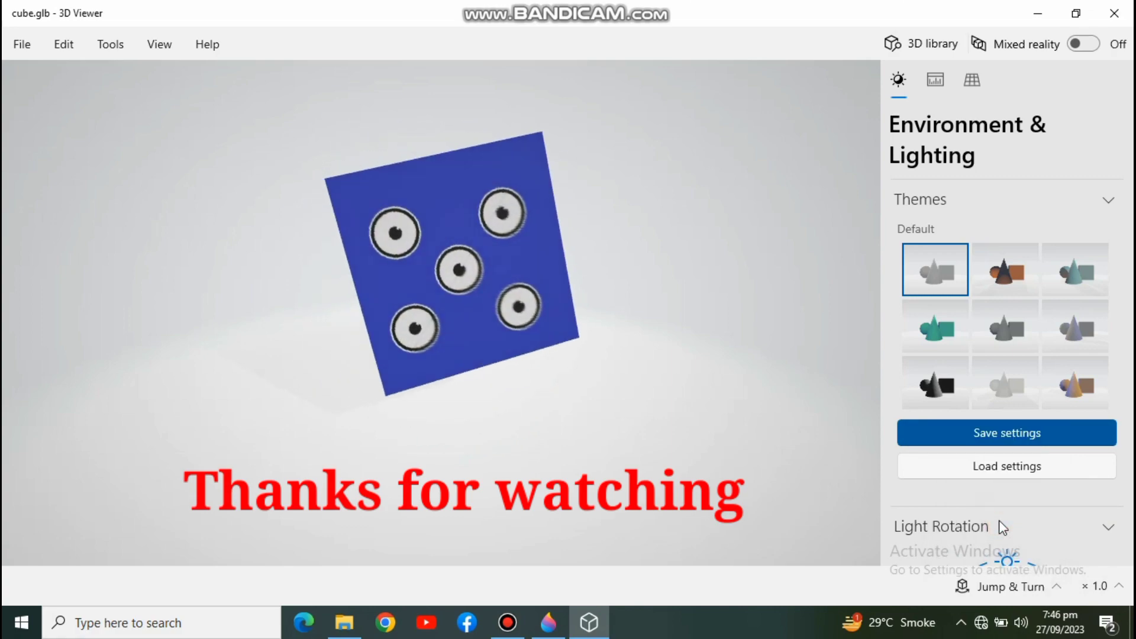